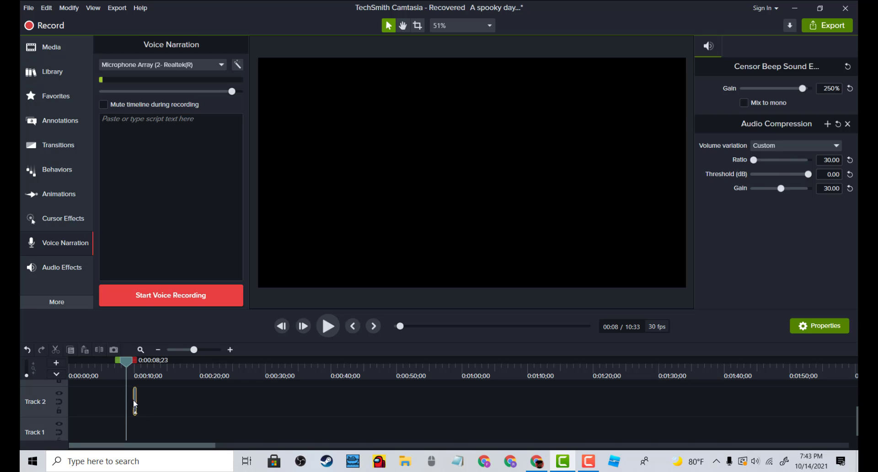
Remove the existing beep clip and add the Rec 10-14-21_001 screen recording to Track 1
key(Delete)
click(51, 98)
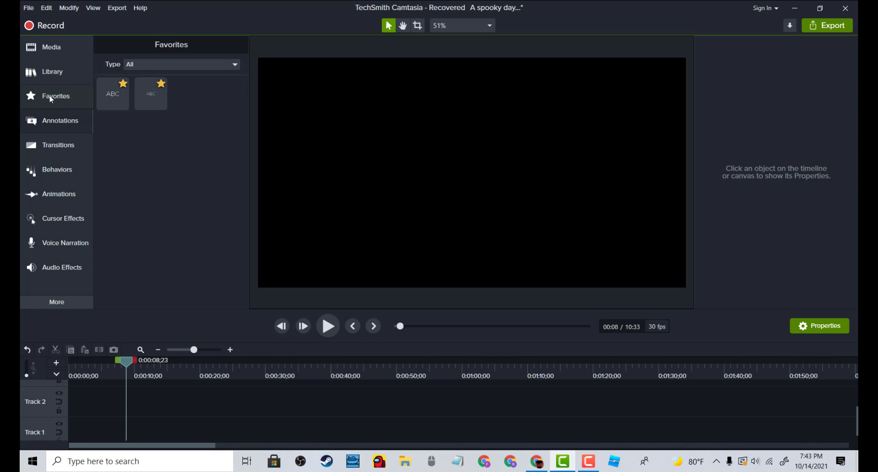
click(54, 49)
drag(179, 121, 69, 425)
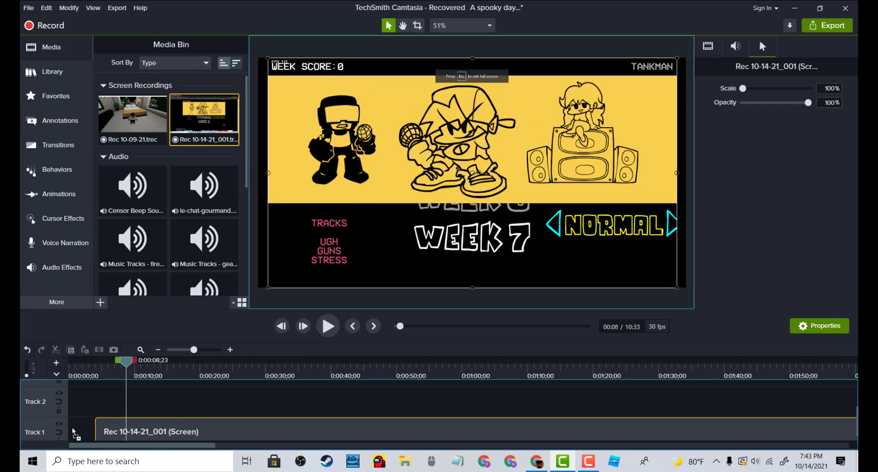
Add the Censor Beep Sound clip to Track 2 at about 0:00:12
mouse_move(124, 363)
mouse_down()
mouse_move(110, 364)
mouse_move(147, 371)
mouse_move(132, 377)
mouse_up()
key(space)
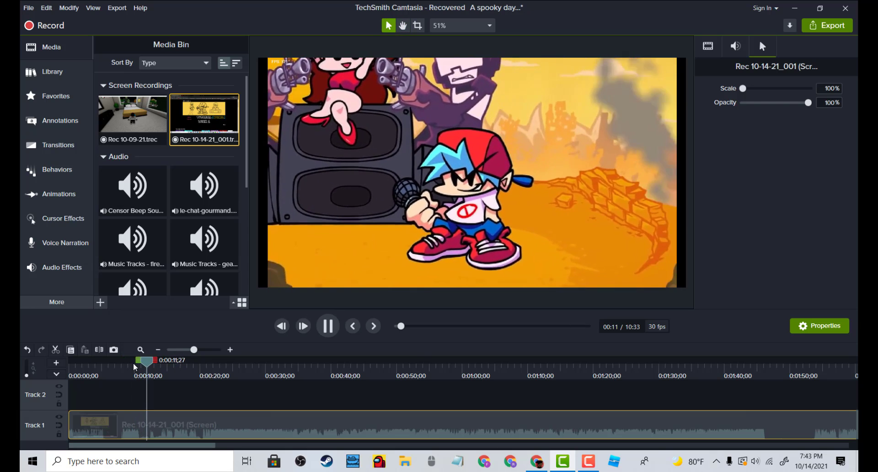
click(120, 206)
drag(120, 205, 149, 402)
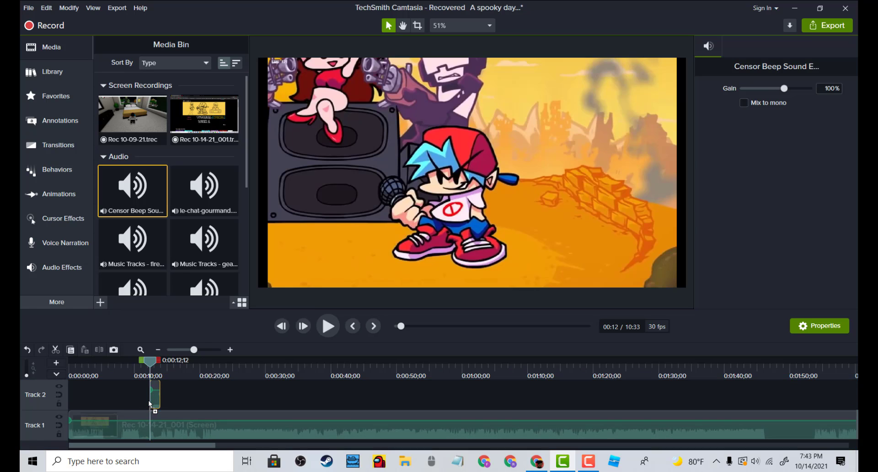
Apply Audio Compression to the beep clip with ratio 30.00, threshold 0.00 dB and gain 30.00
click(51, 145)
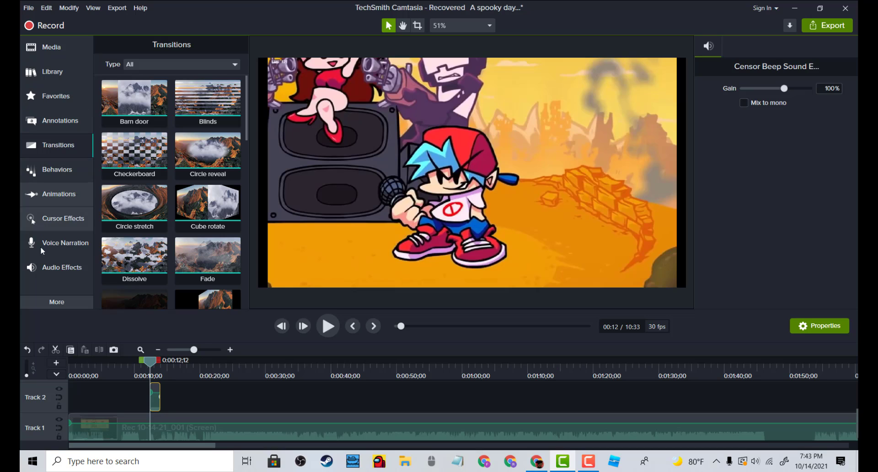
click(62, 272)
drag(136, 106, 158, 408)
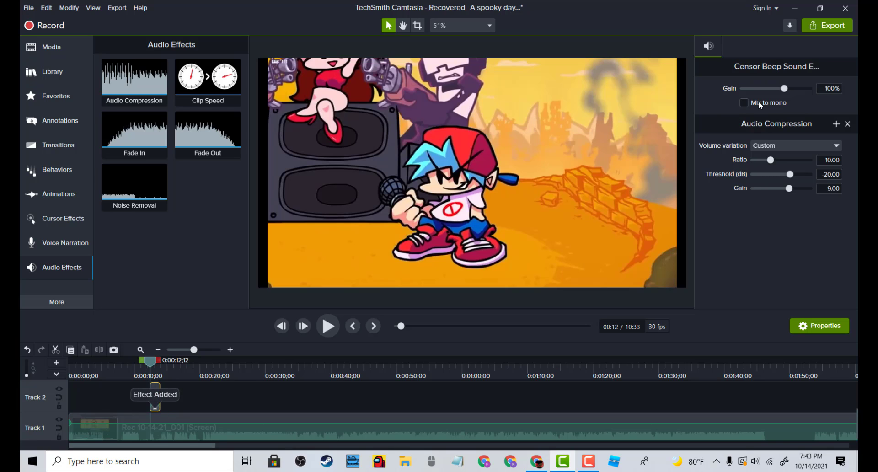
drag(771, 160, 811, 168)
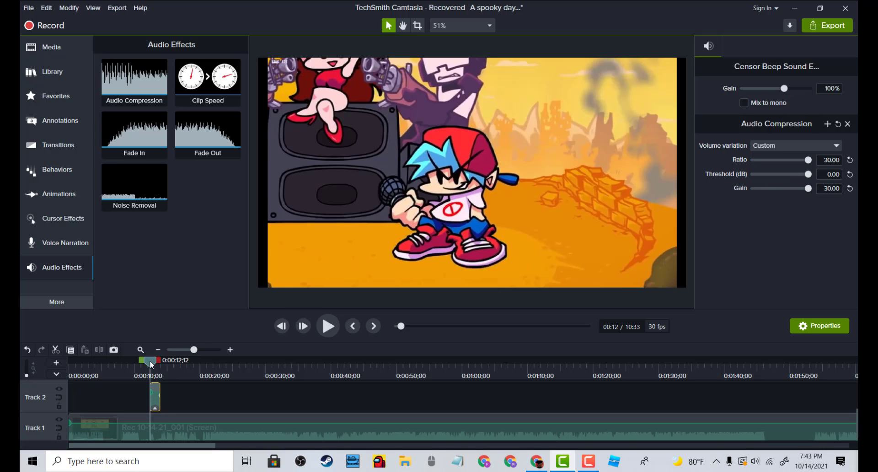
Play back the section around the beep clip to check its timing
drag(149, 360, 130, 366)
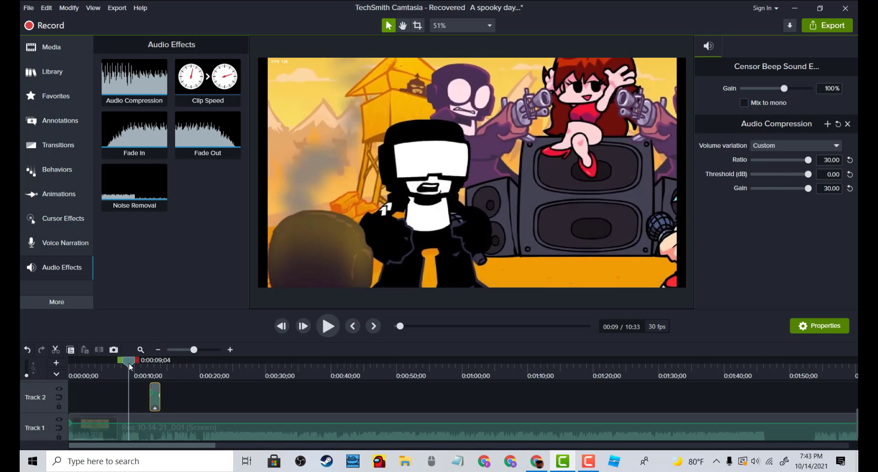
key(space)
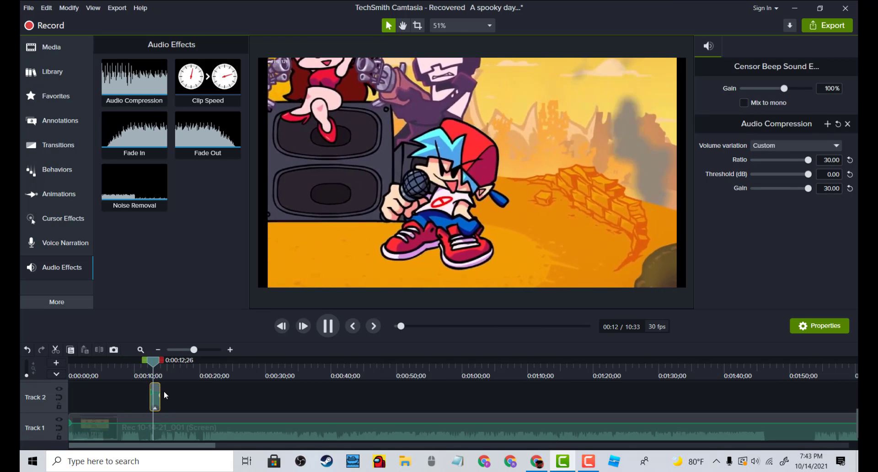
key(space)
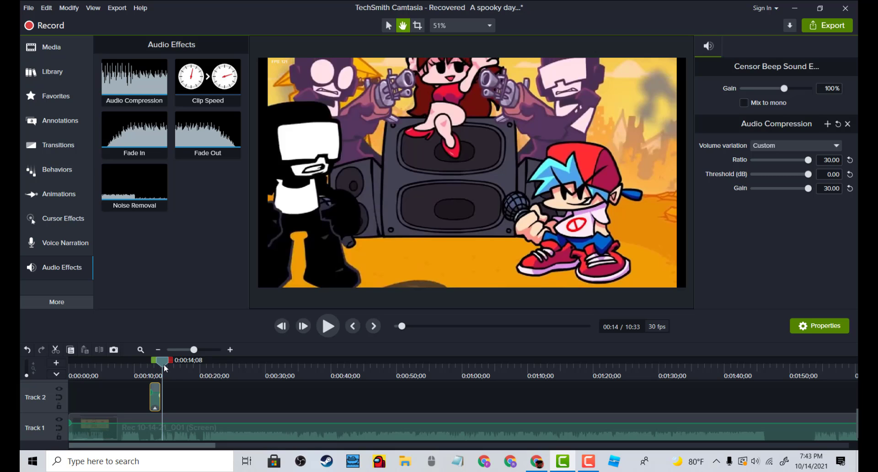
key(space)
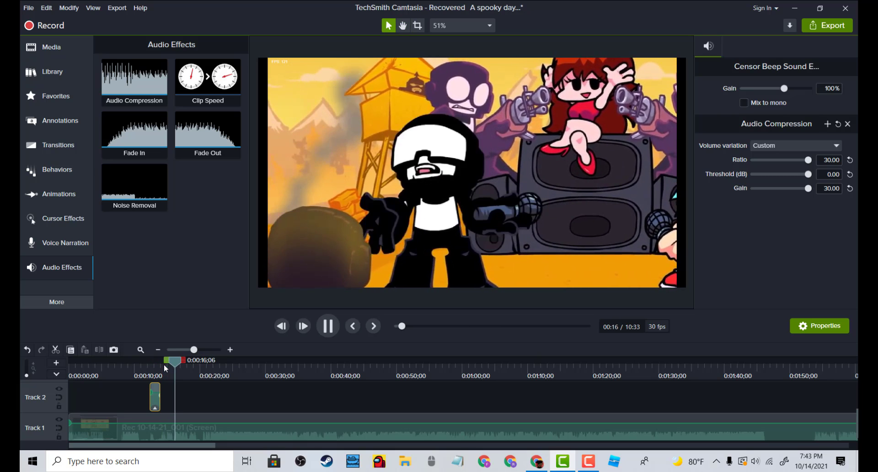
key(space)
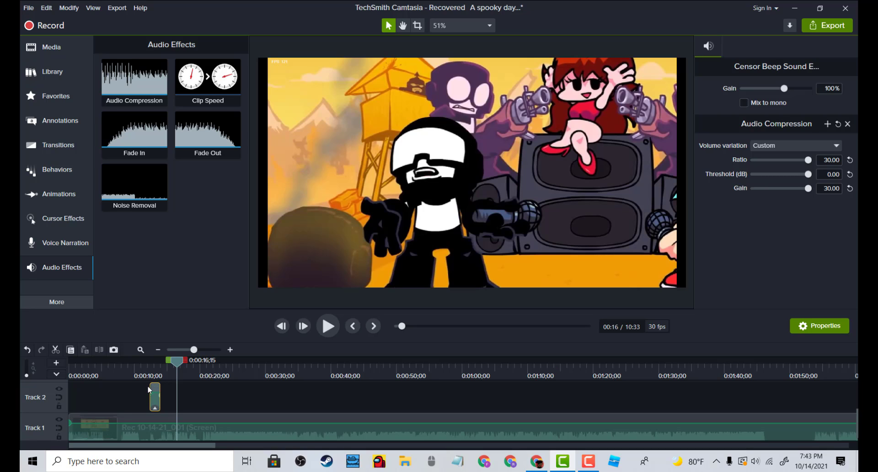
Move the beep clip to about 0:00:16 on Track 2 and preview it in playback
drag(156, 390, 187, 400)
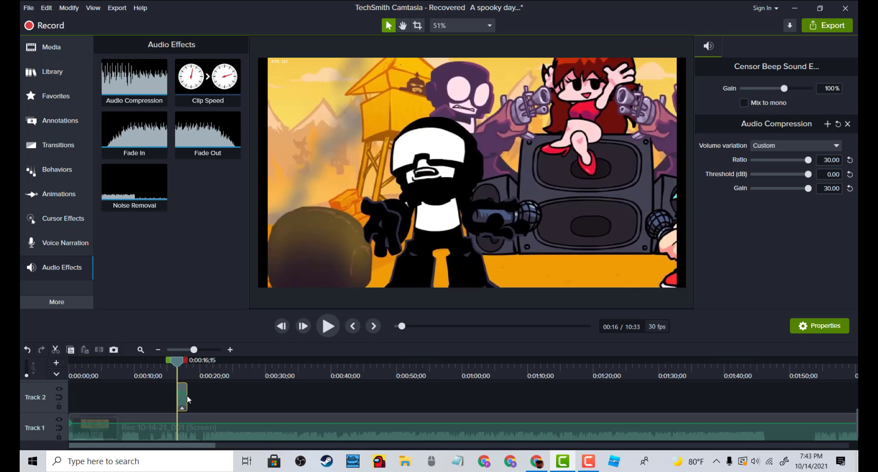
key(space)
key(space)
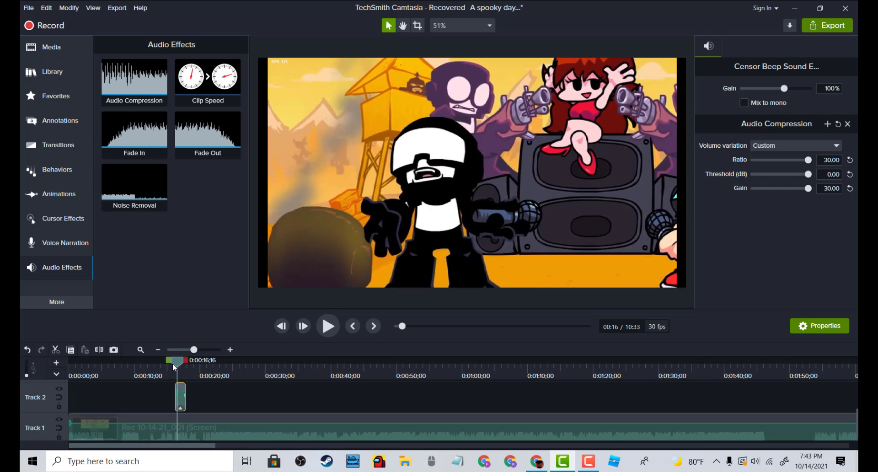
key(space)
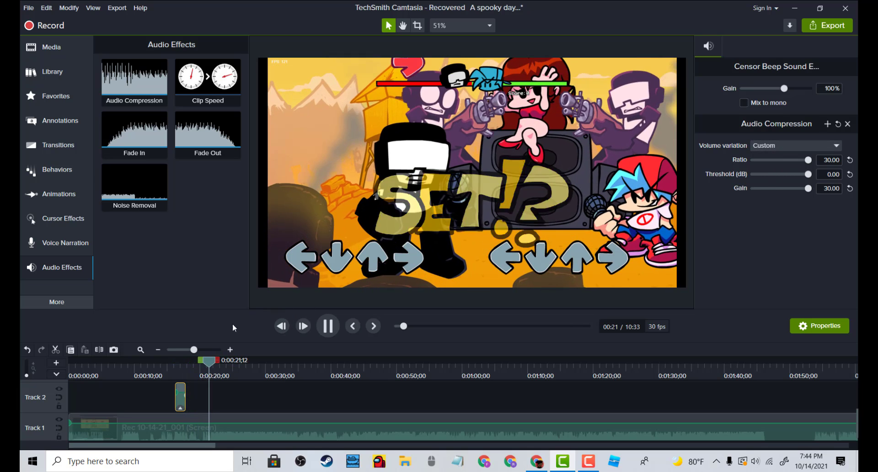
click(176, 366)
key(space)
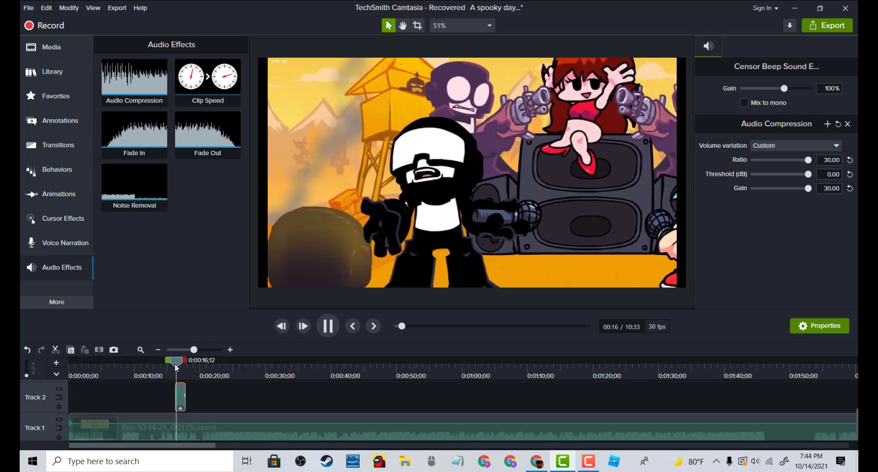
key(space)
key(space)
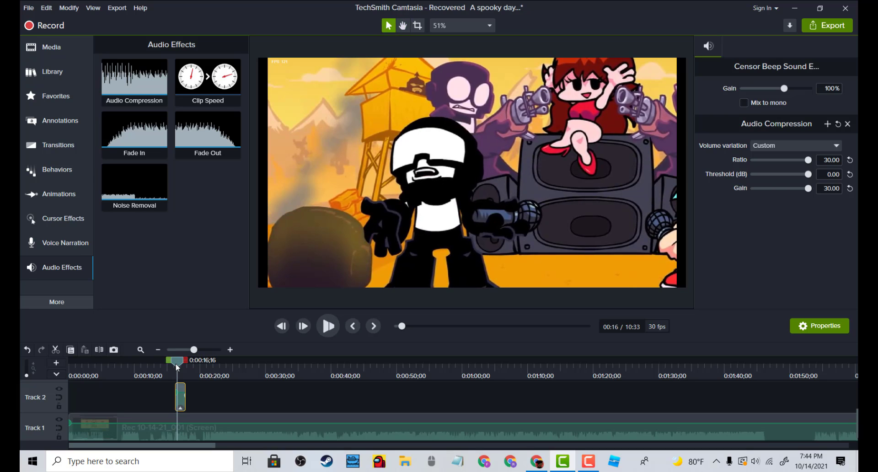
key(space)
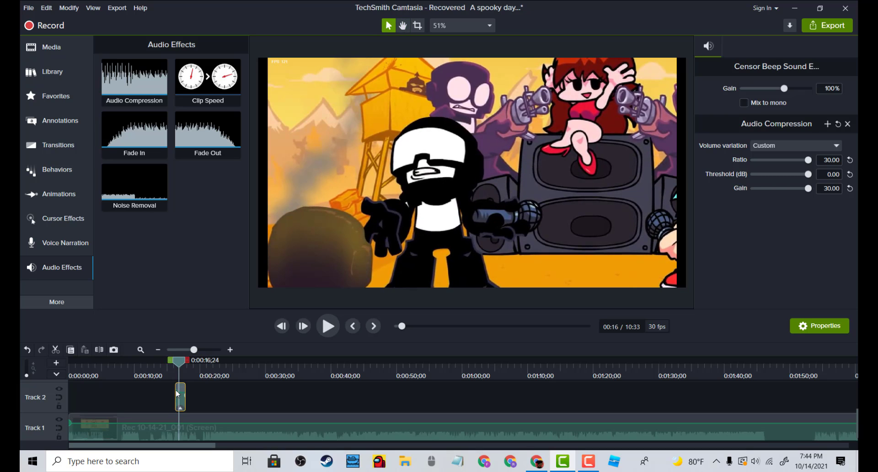
Nudge the beep clip slightly later and replay from just before it
drag(179, 365, 172, 364)
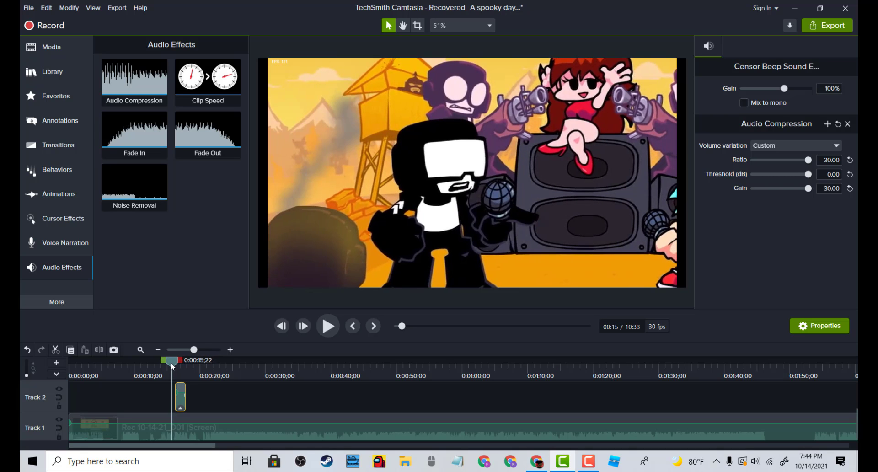
key(space)
key(space)
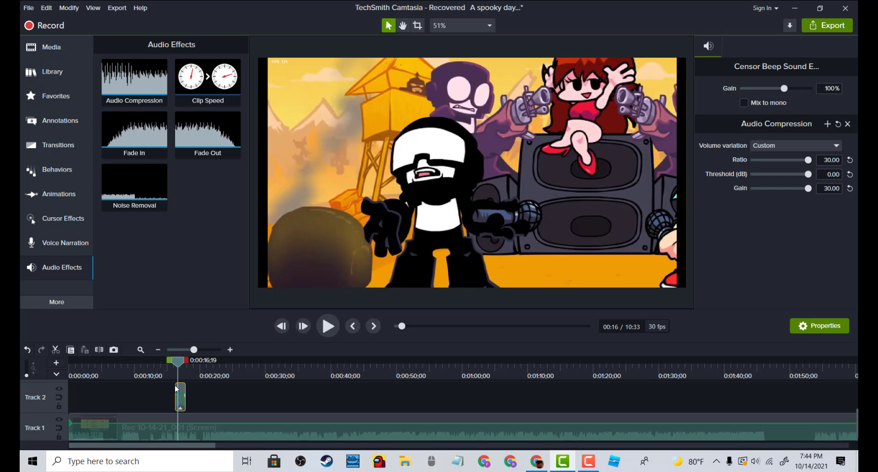
drag(175, 386, 170, 366)
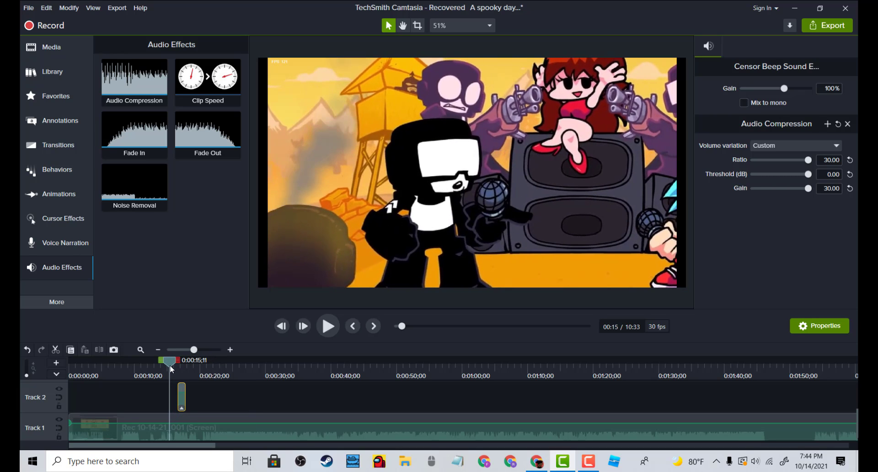
key(space)
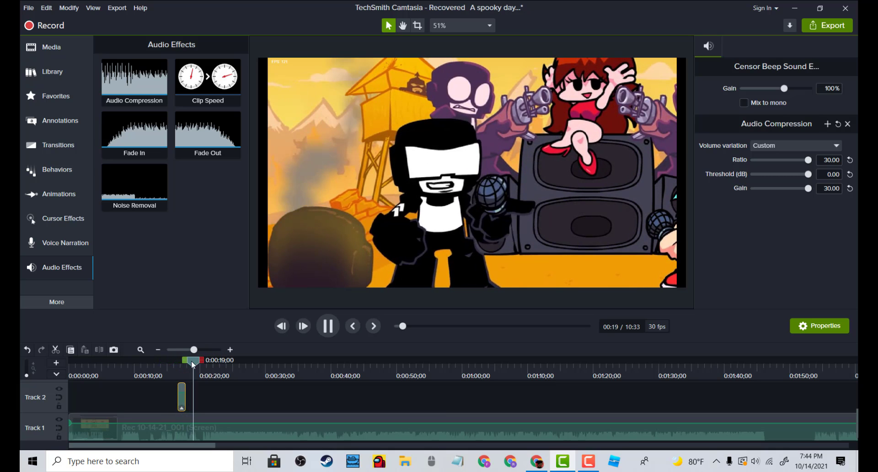
Nudge the beep clip slightly earlier and play the section again
drag(191, 360, 171, 360)
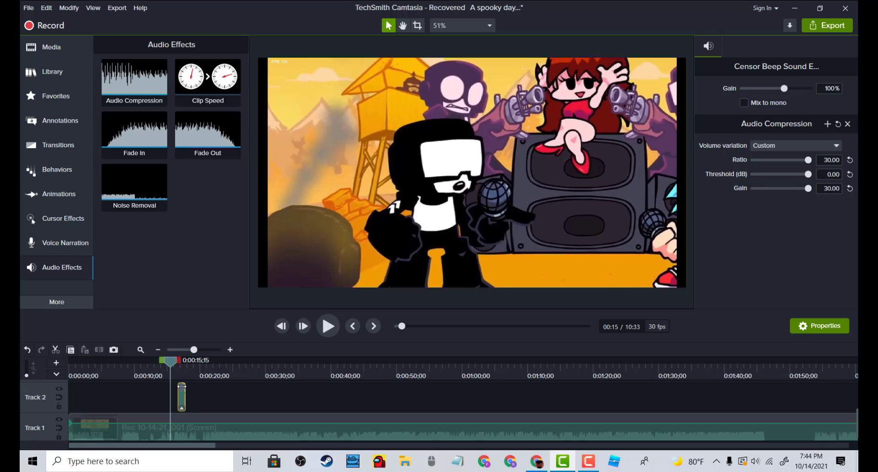
drag(181, 386, 185, 389)
drag(184, 387, 176, 389)
key(space)
Shift the beep clip a little later on Track 2 and replay it
key(space)
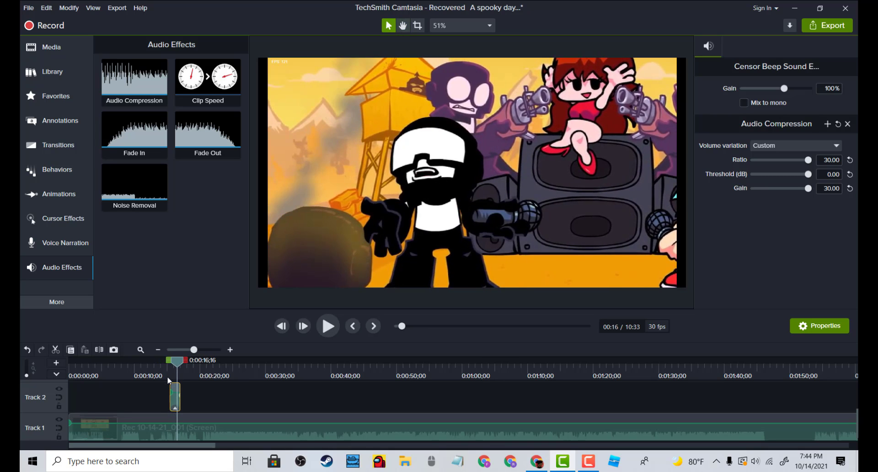
key(space)
drag(173, 367, 161, 364)
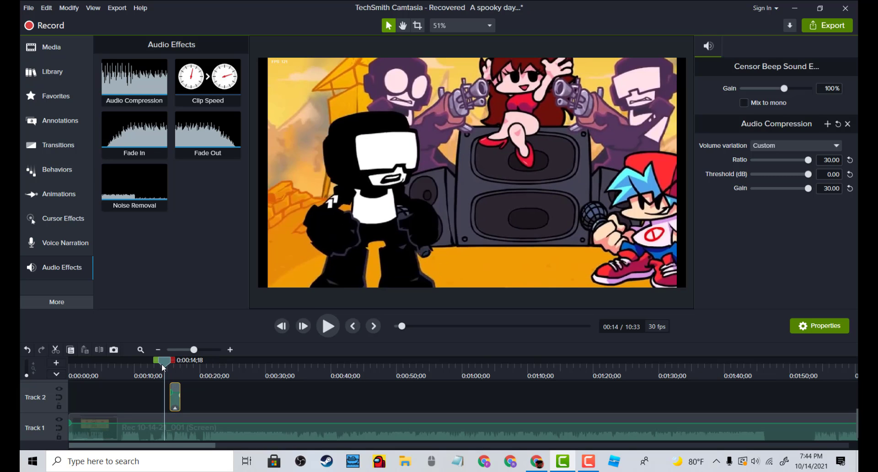
key(space)
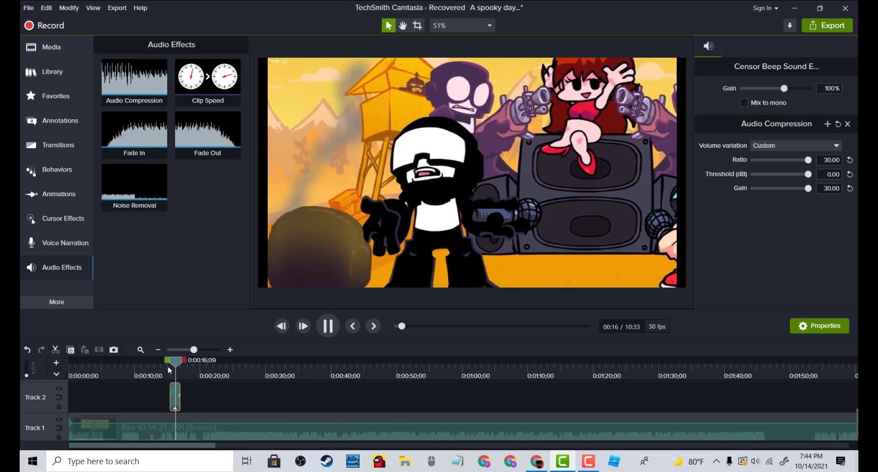
key(space)
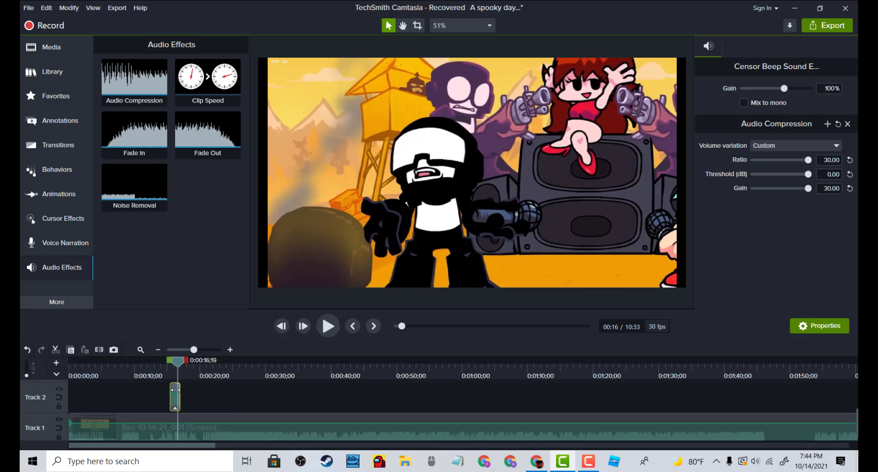
drag(176, 393, 183, 392)
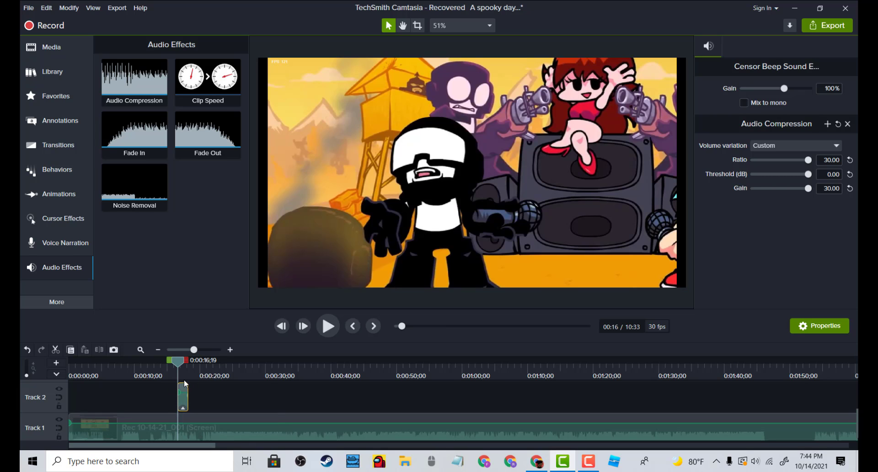
key(space)
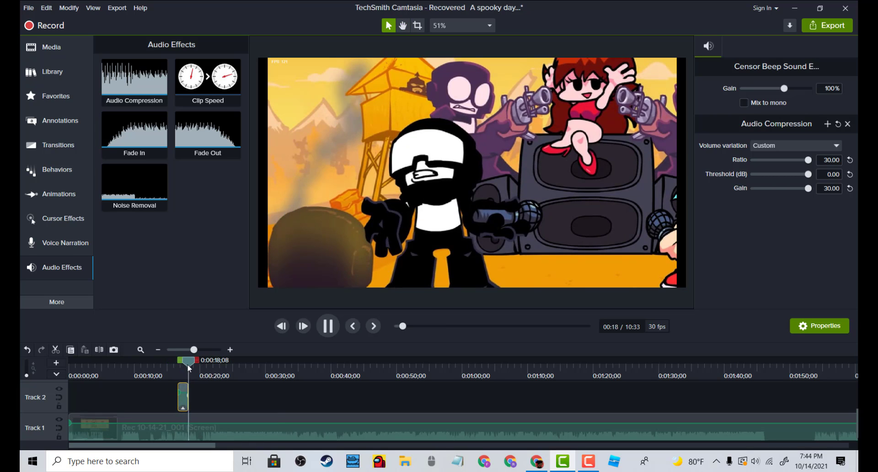
Raise the beep clip's gain to 250% and replay the section
drag(189, 368, 175, 366)
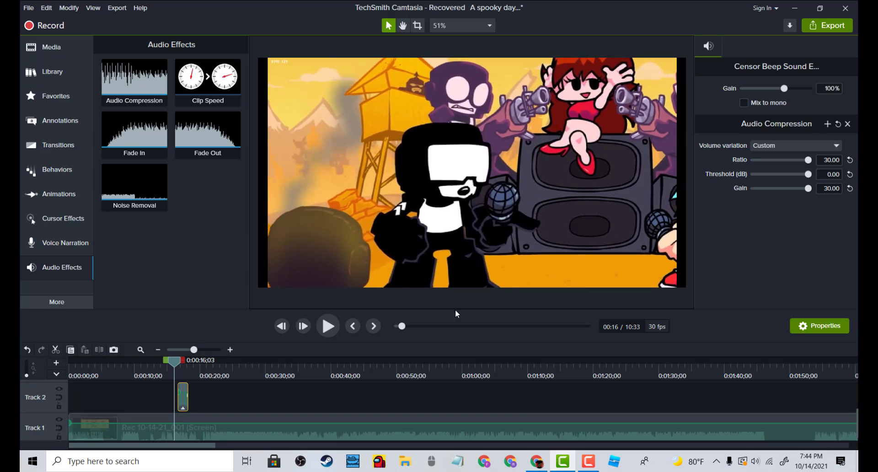
drag(785, 89, 812, 90)
key(space)
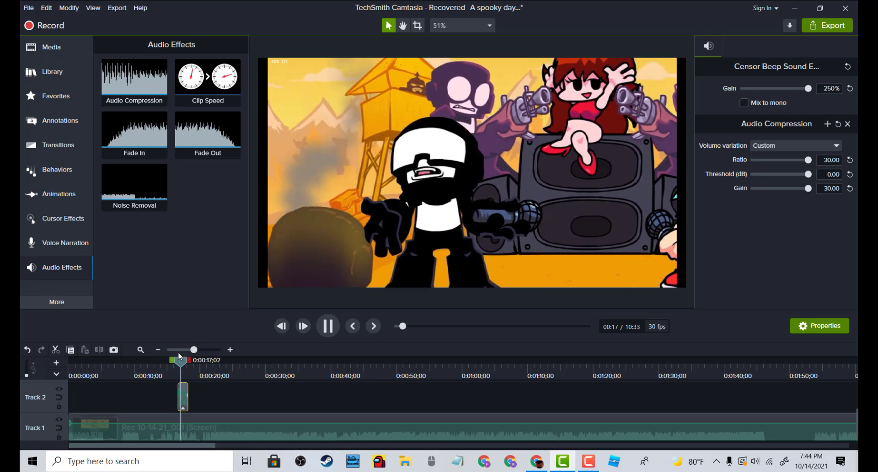
Replay the section around the beep clip to review the censor effect
click(180, 362)
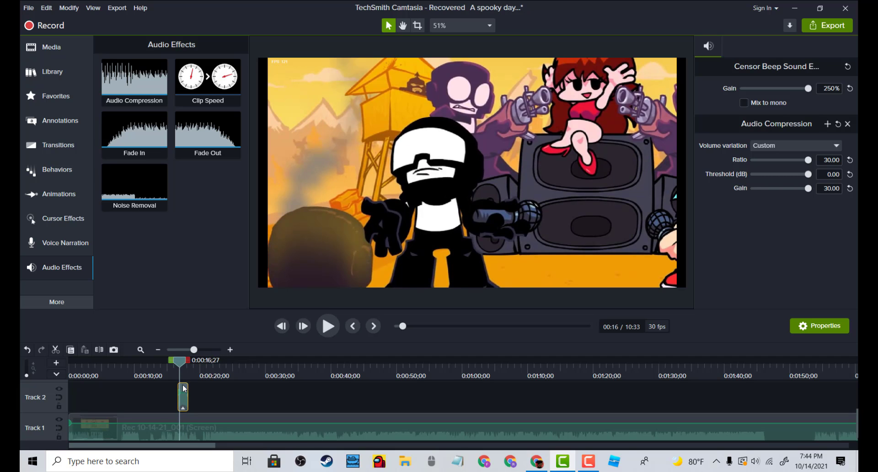
click(163, 362)
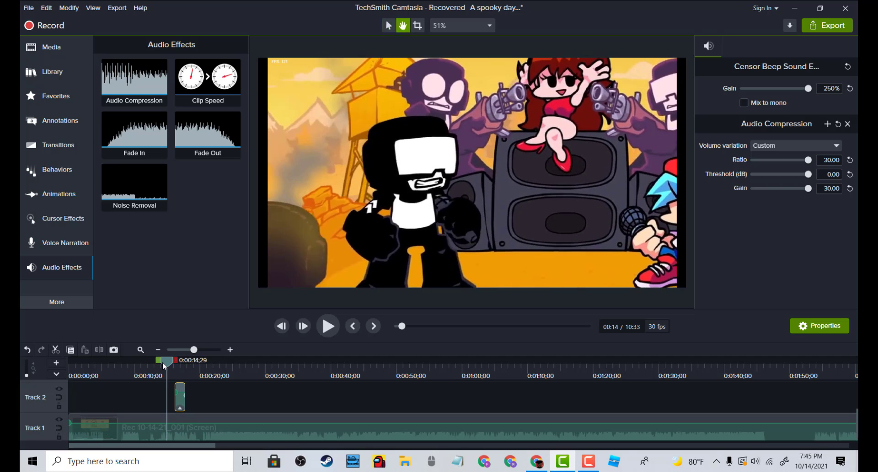
key(space)
key(space)
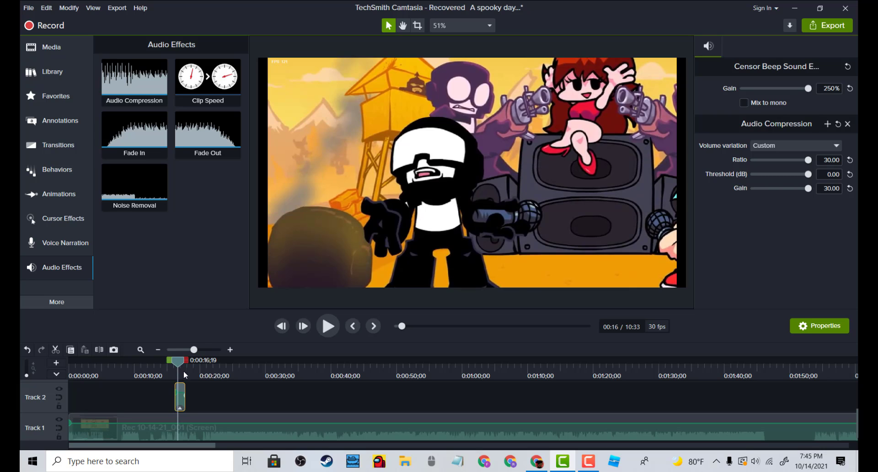
key(space)
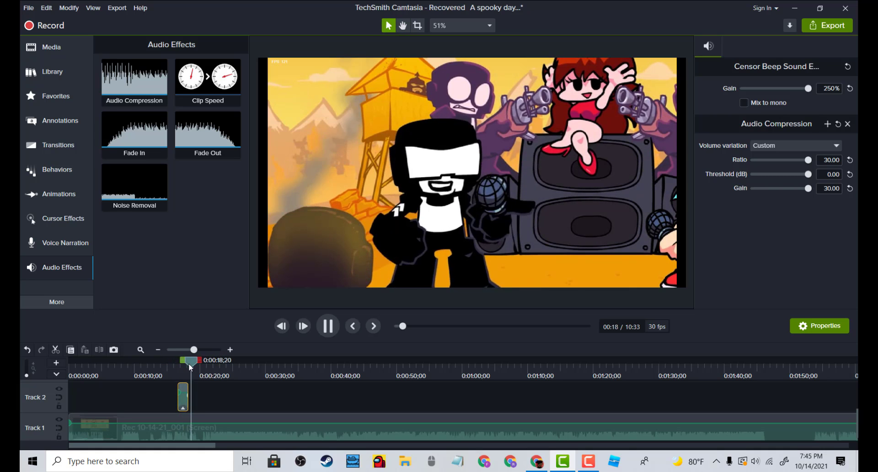
Move the beep clip slightly earlier on Track 2 and play the section to check the timing
drag(191, 363, 172, 365)
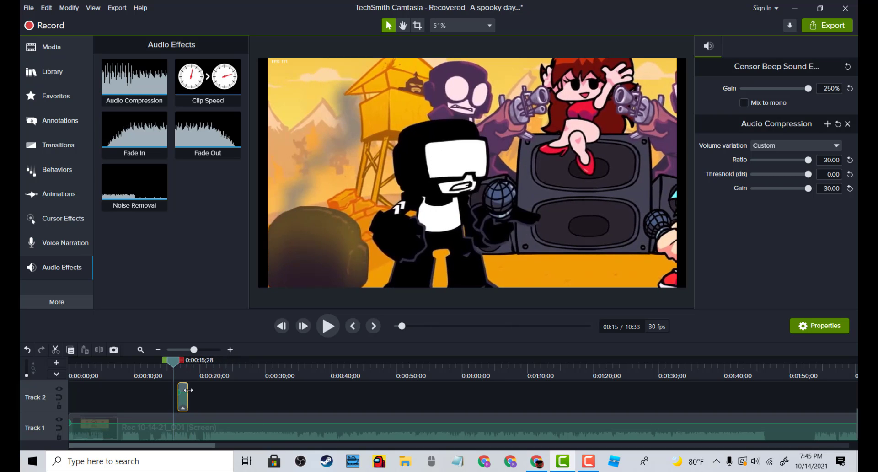
drag(188, 390, 179, 384)
key(space)
key(space)
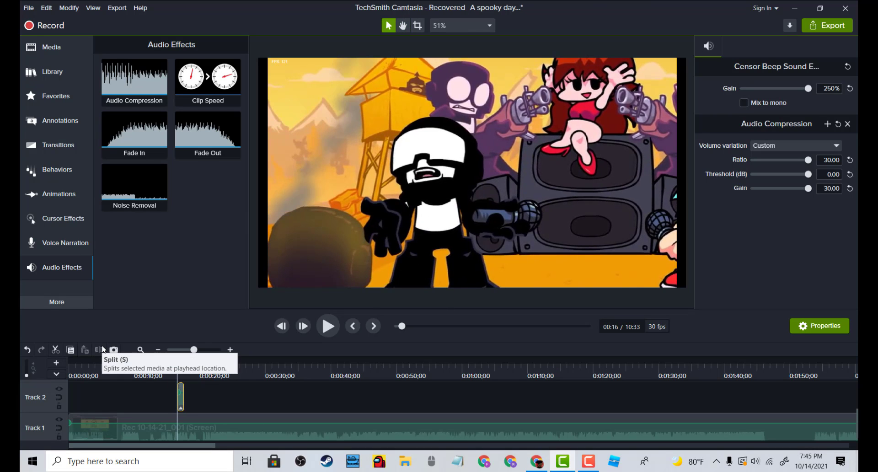
key(space)
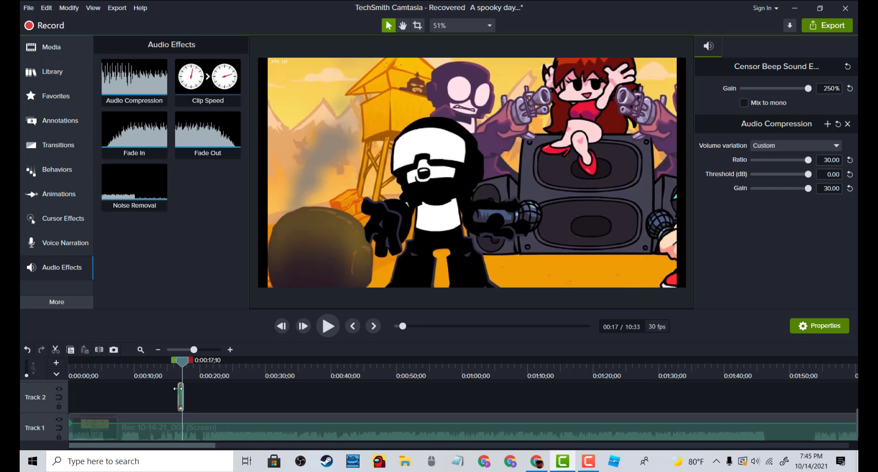
Pull the beep clip a touch further left and replay from just before it
mouse_move(178, 388)
mouse_down()
mouse_move(168, 389)
mouse_move(174, 400)
mouse_up()
drag(181, 366, 176, 366)
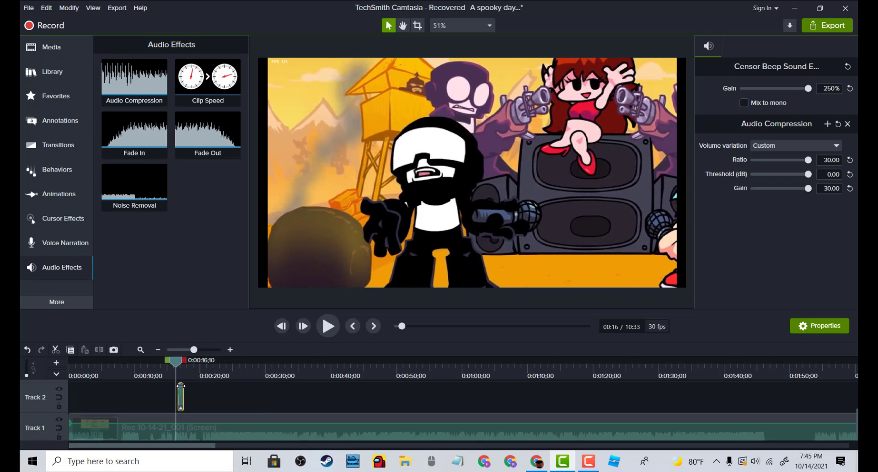
key(space)
key(space)
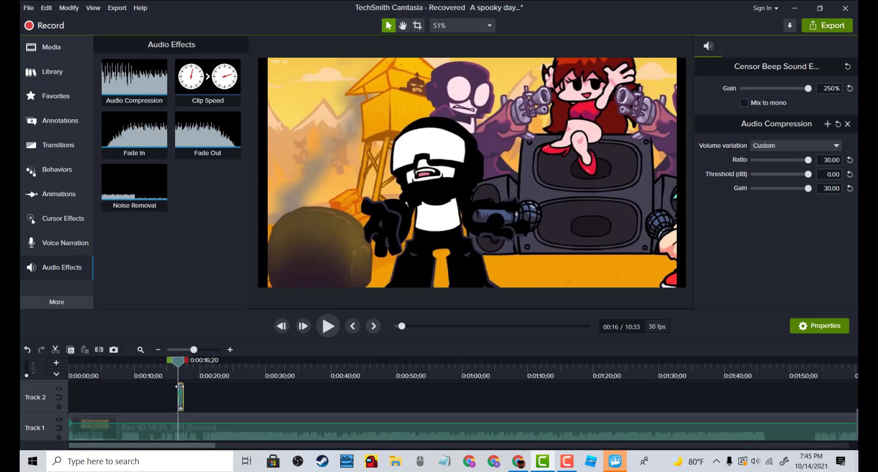
Fine-tune the beep clip's position, shifting it slightly back and forth, and replay the section several times
drag(180, 386, 178, 387)
key(space)
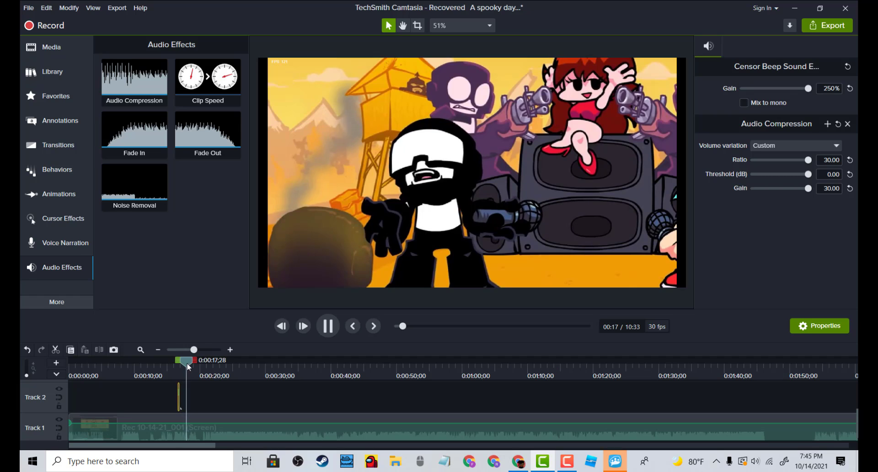
click(160, 367)
drag(180, 386, 182, 390)
key(space)
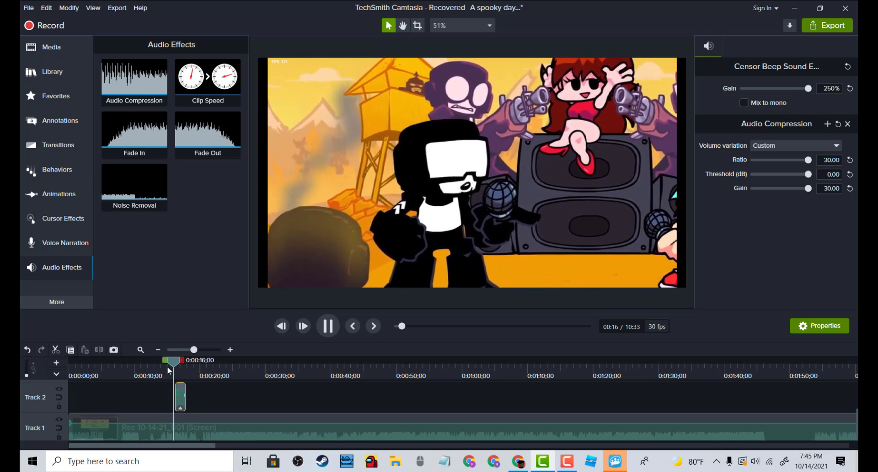
key(space)
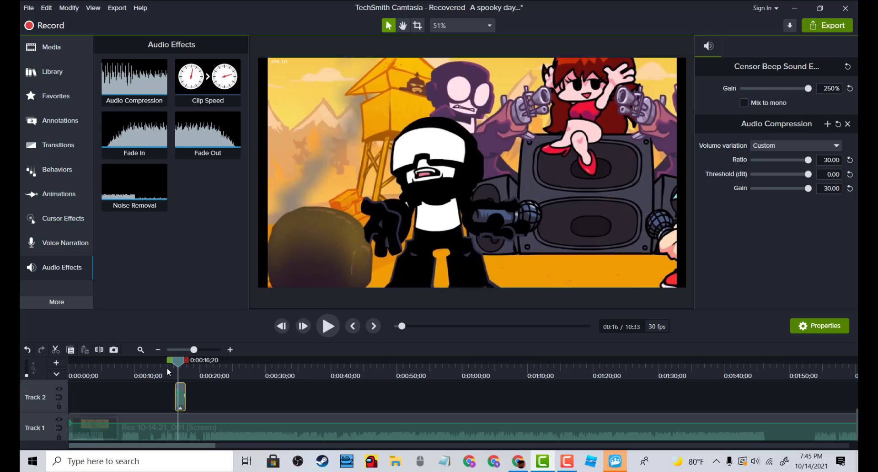
key(space)
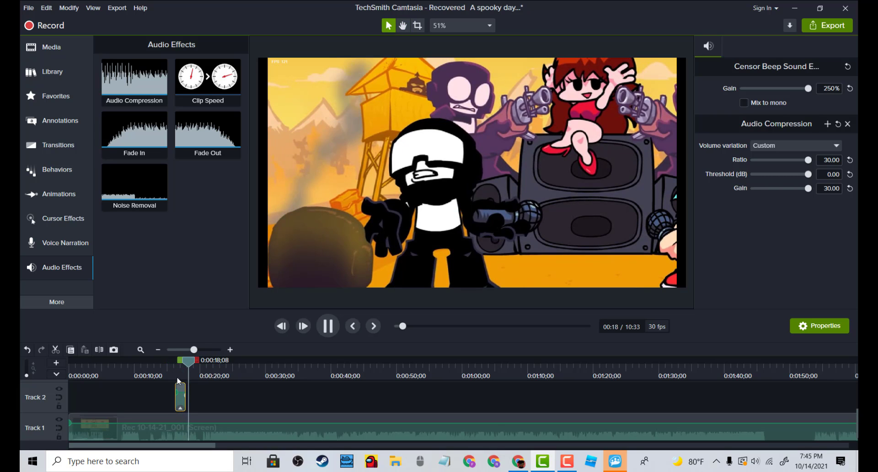
key(space)
Replay the stretch leading into the beep clip a few times to check its timing
drag(193, 359, 174, 360)
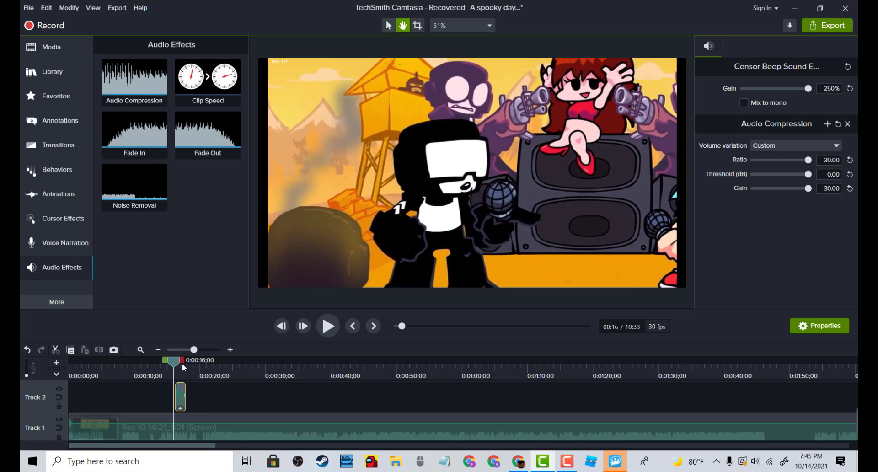
key(space)
key(space)
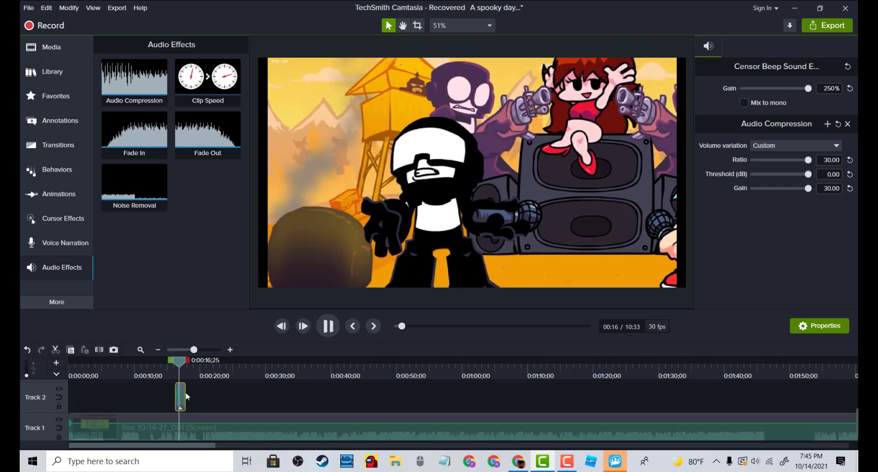
key(space)
drag(178, 360, 163, 361)
key(space)
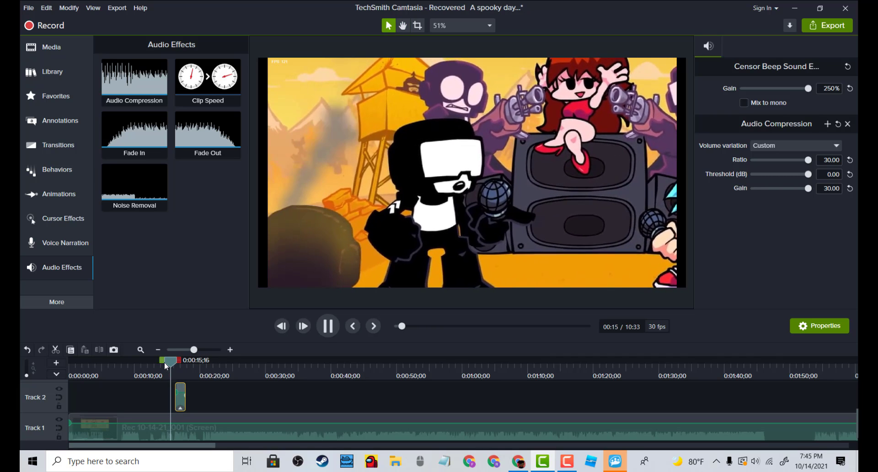
Reselect the beep clip and nudge it slightly earlier to align with the spoken word
key(space)
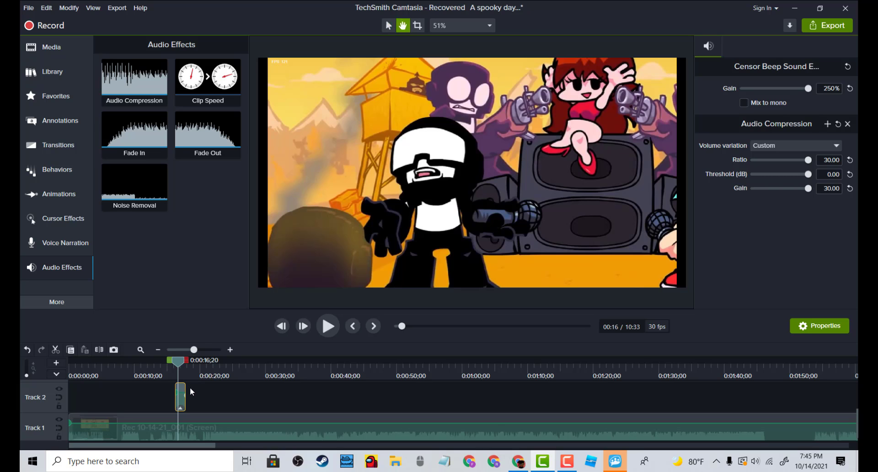
drag(185, 387, 169, 362)
click(182, 387)
key(space)
key(space)
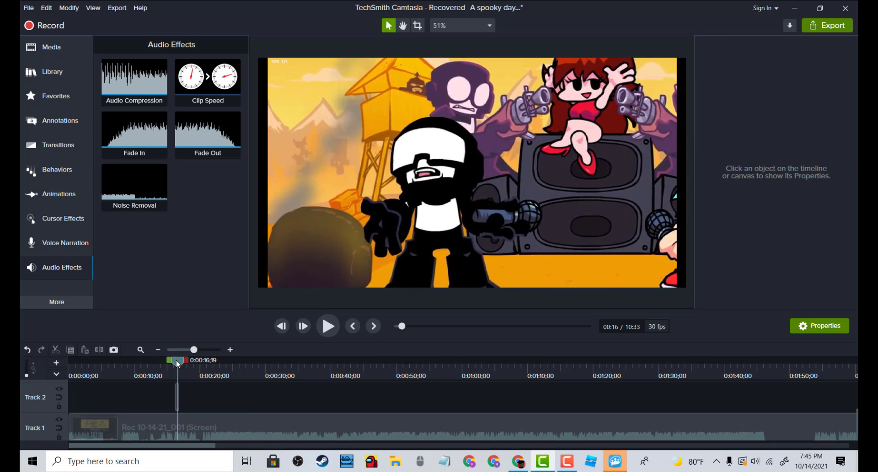
click(178, 389)
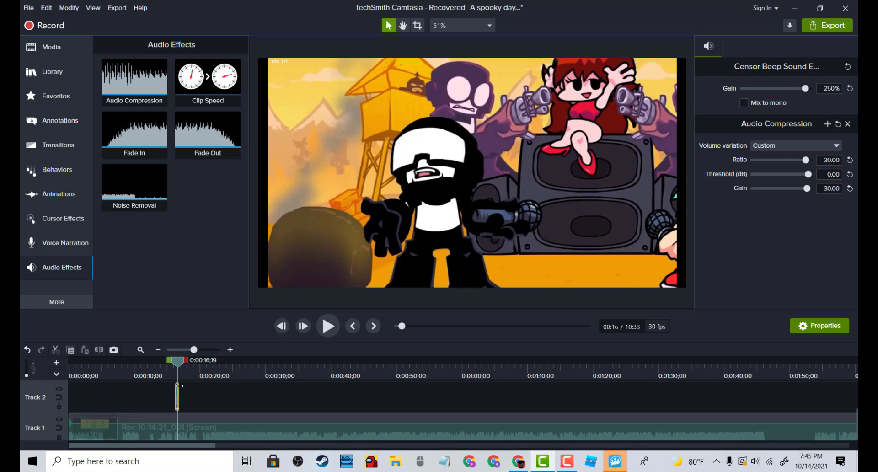
click(184, 390)
click(178, 389)
drag(184, 388, 176, 366)
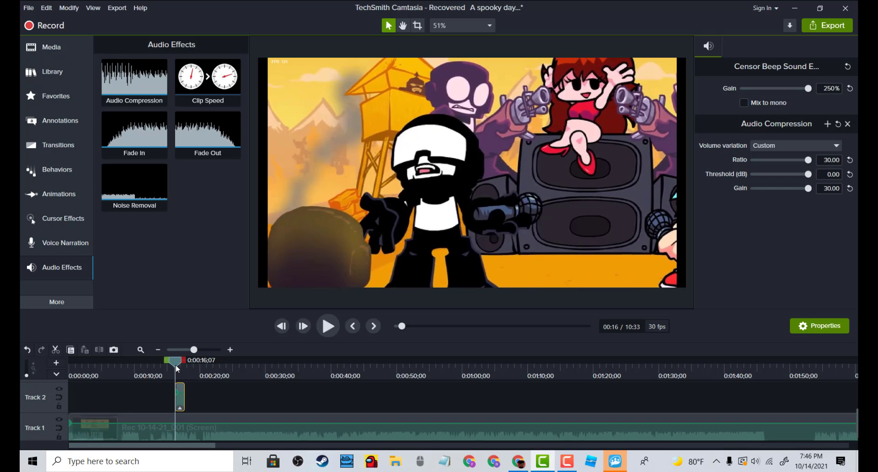
click(562, 460)
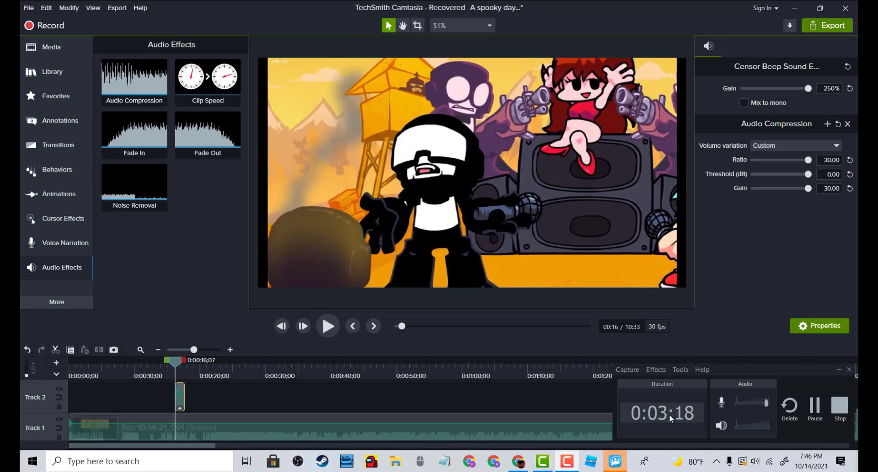
click(816, 409)
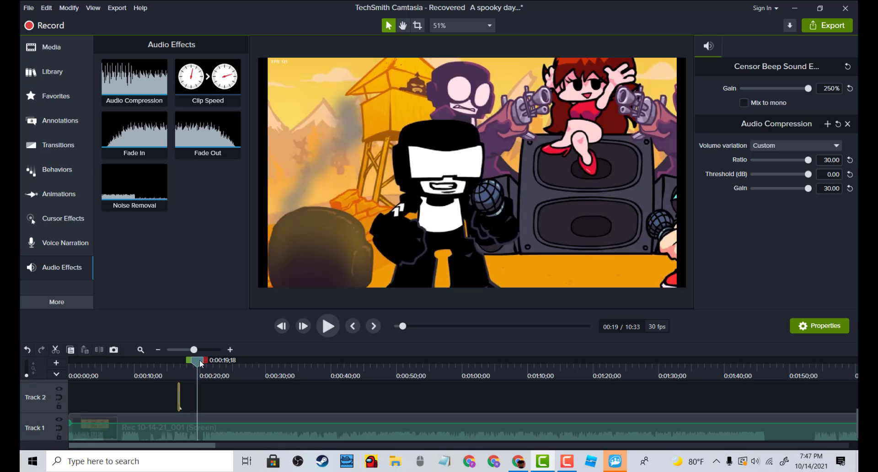
Zoom the timeline out and replay the section containing the beep clip
drag(200, 360, 152, 360)
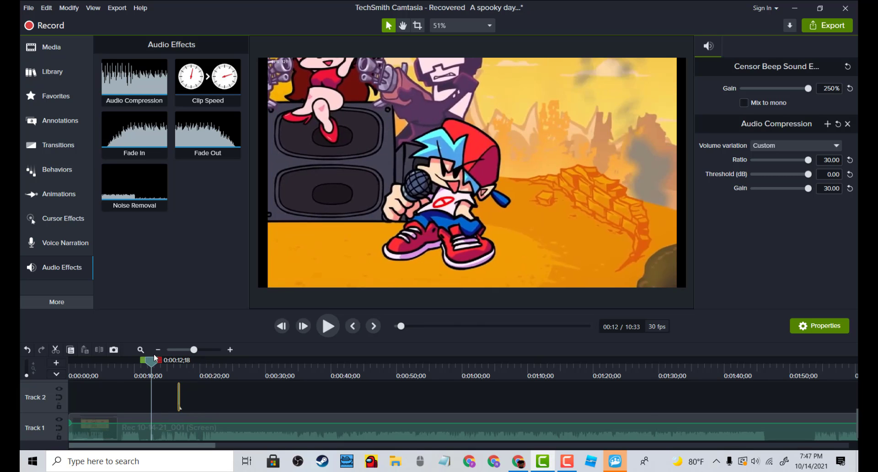
click(157, 350)
key(space)
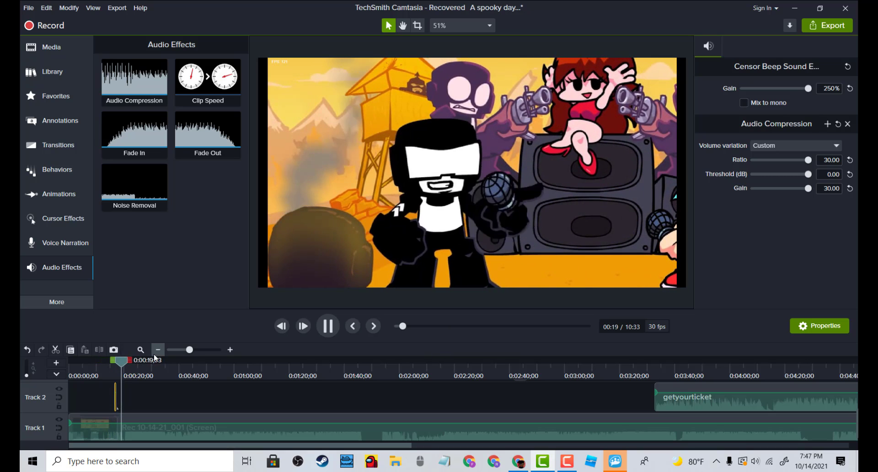
key(space)
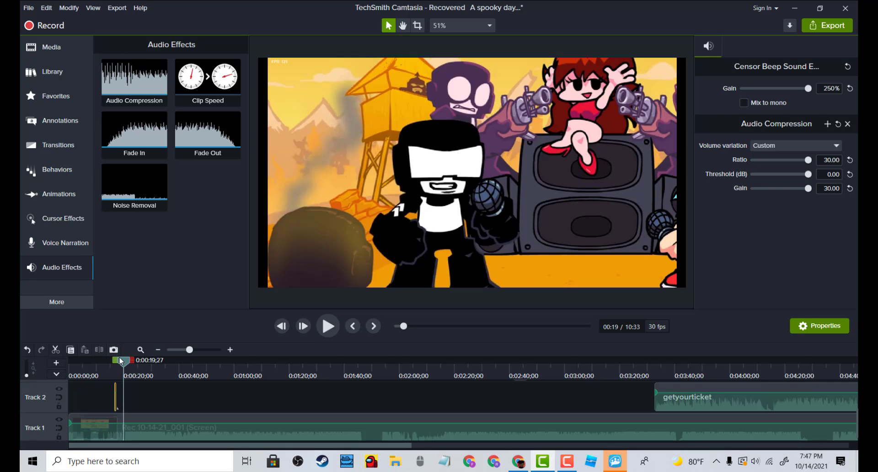
drag(121, 361, 109, 362)
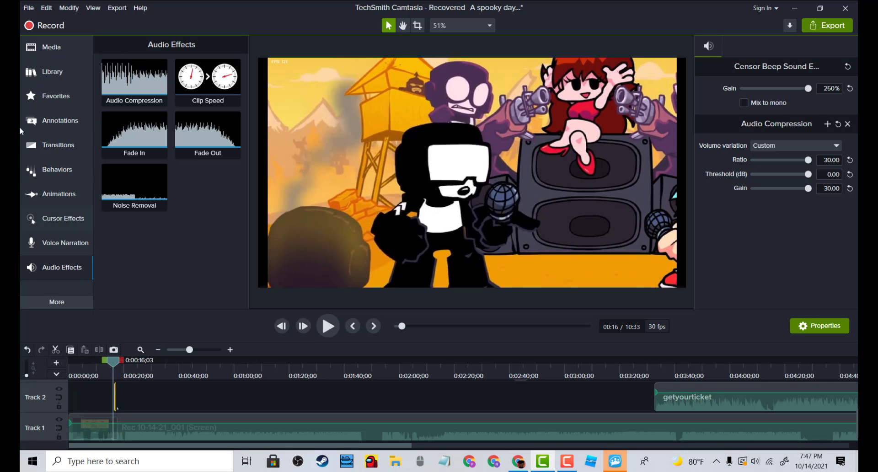
click(63, 55)
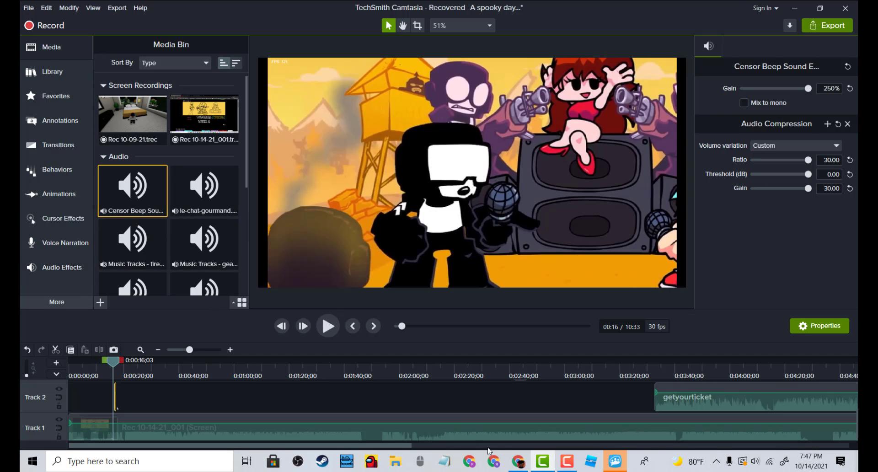
click(617, 464)
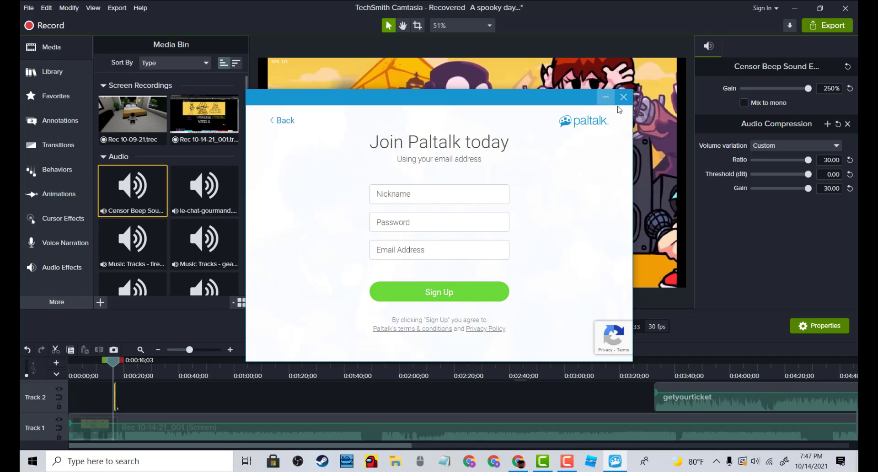
click(623, 97)
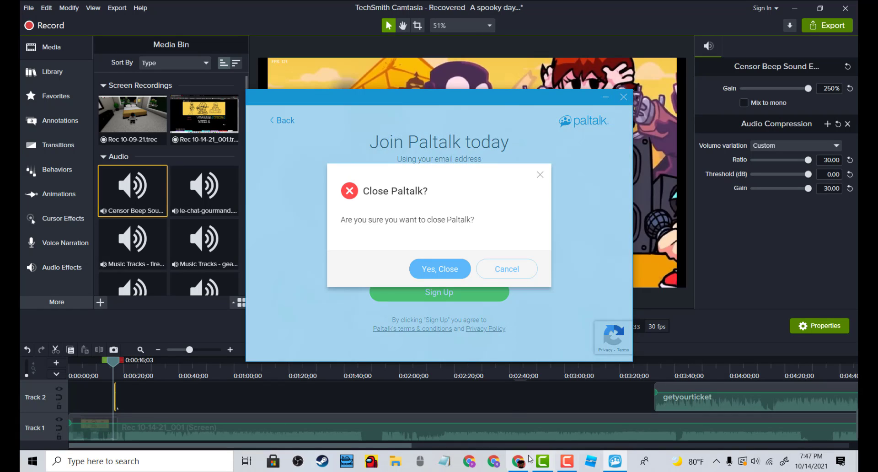
click(443, 268)
Switch to the browser, go to the YouTube home page and search for censer
click(536, 459)
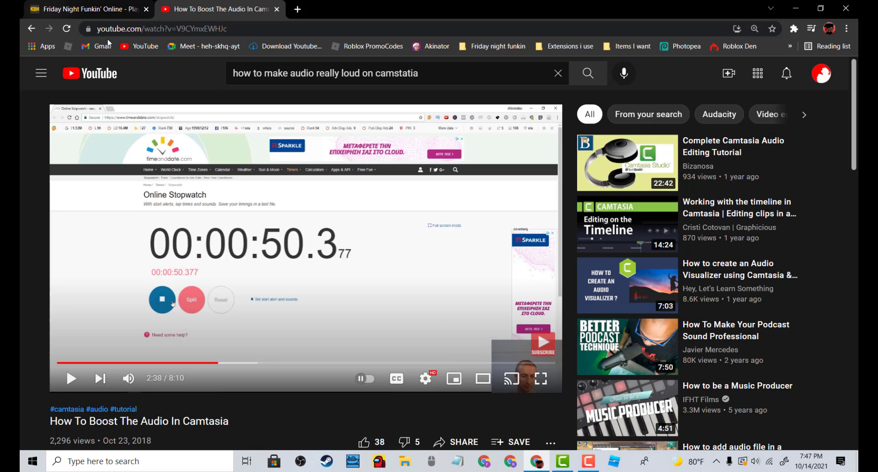
click(40, 73)
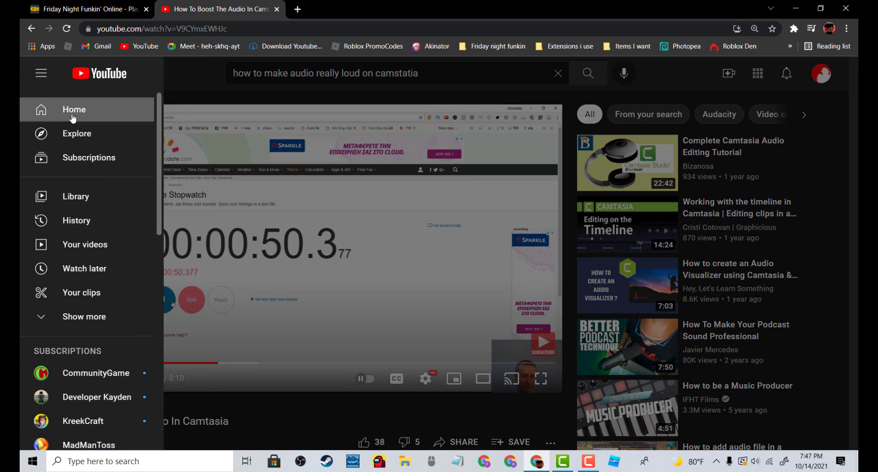
click(74, 110)
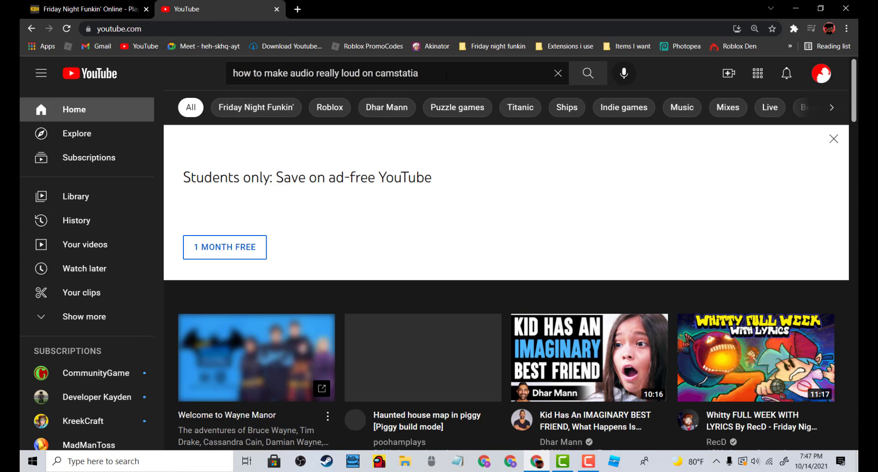
click(438, 75)
key(BackSpace)
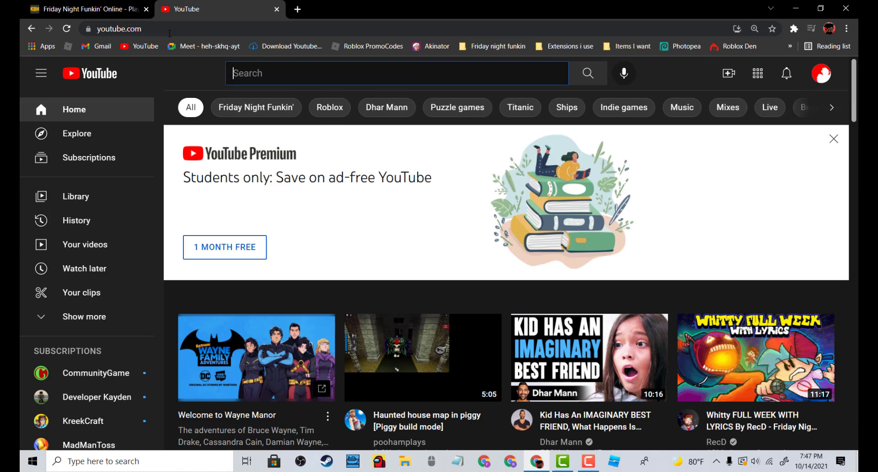
text(cnce)
key(BackSpace)
key(BackSpace)
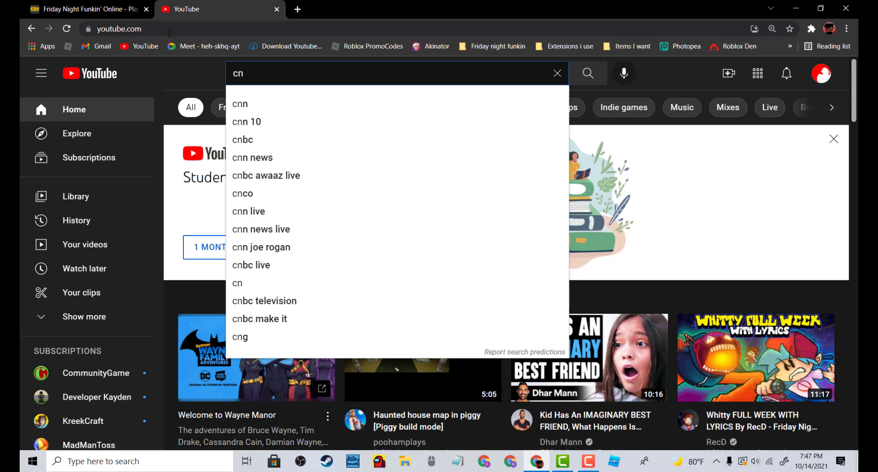
key(BackSpace)
text(enc)
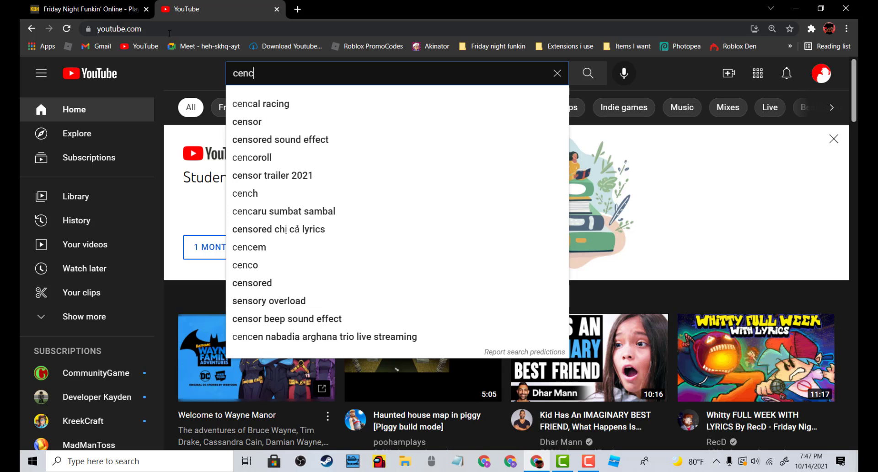
key(BackSpace)
text(scer)
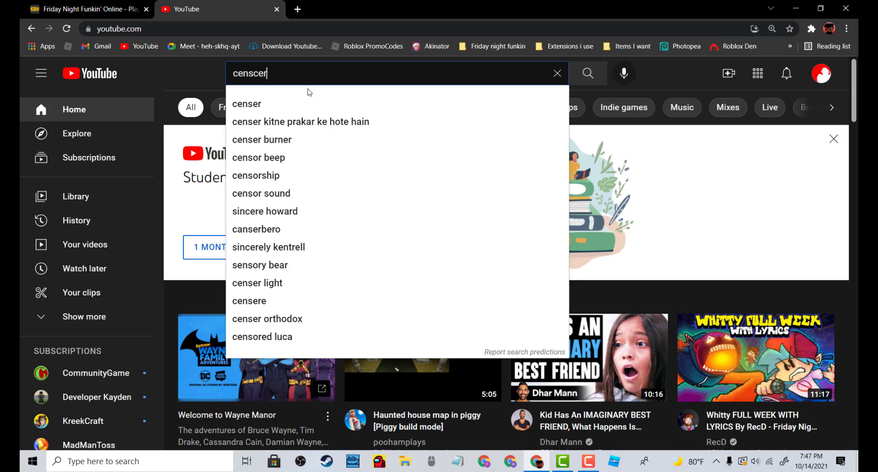
click(308, 104)
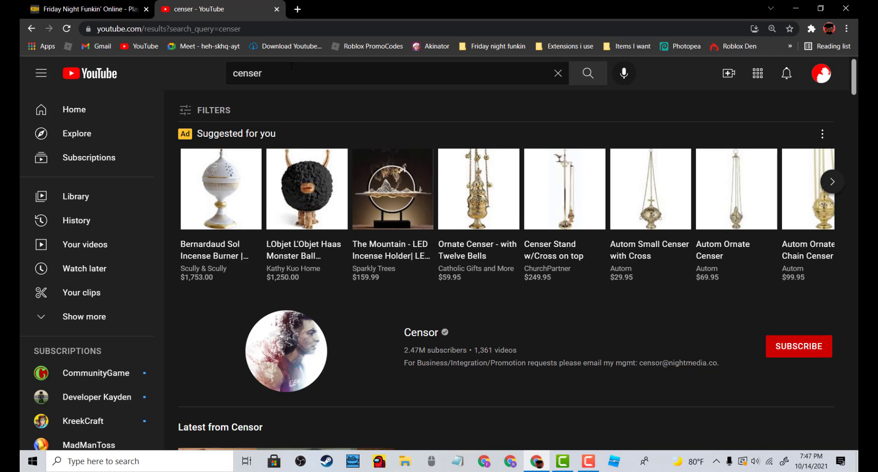
Refine the search to censor beep sound effect and open the Censor Beep Sound Effect video
click(291, 66)
text(beep)
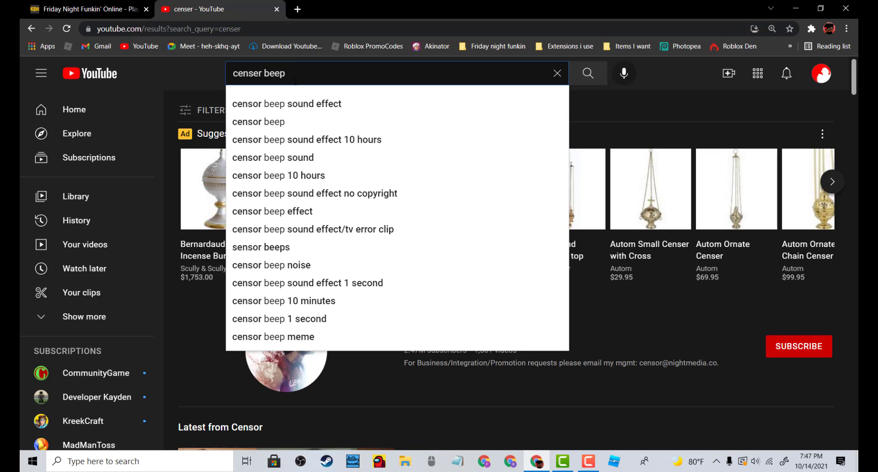
click(301, 100)
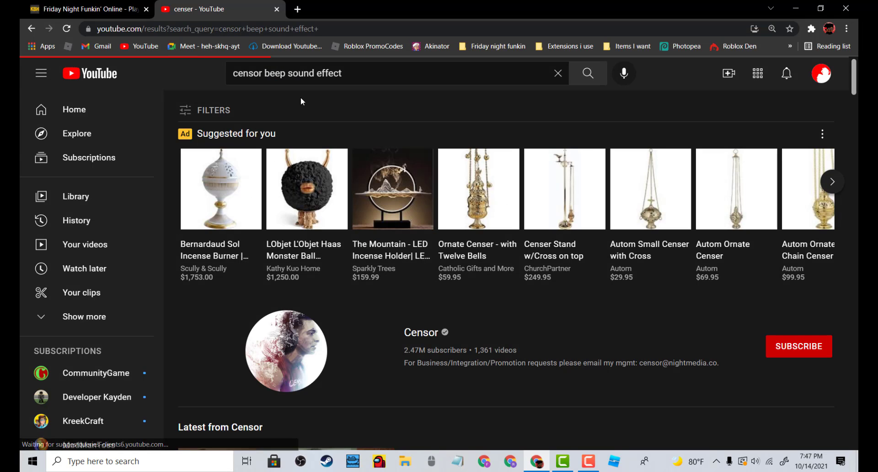
click(289, 182)
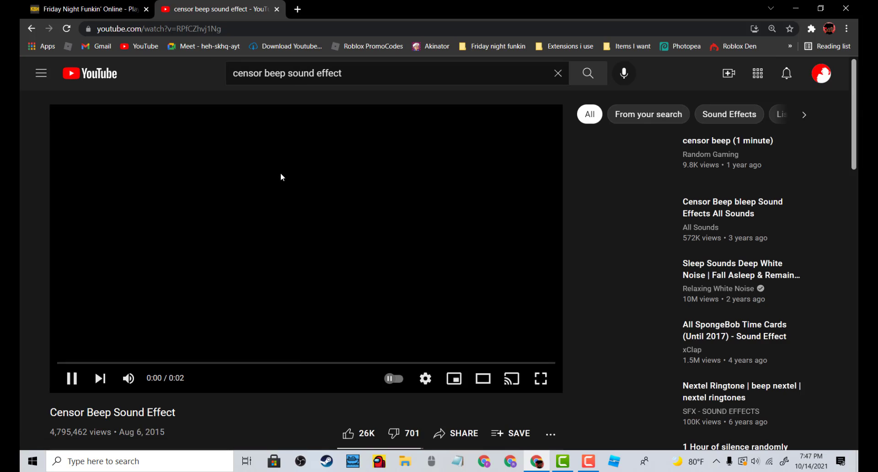
Like the Censor Beep Sound Effect video
scroll(281, 213, down, 3)
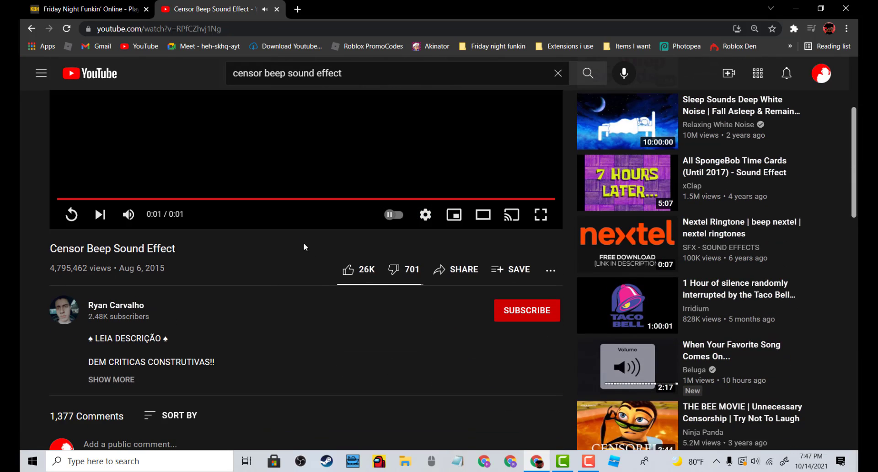
click(348, 269)
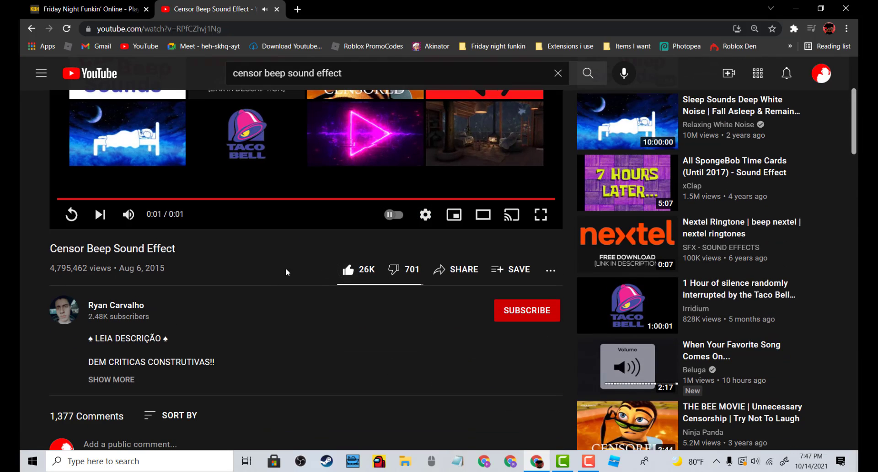
scroll(232, 258, down, 2)
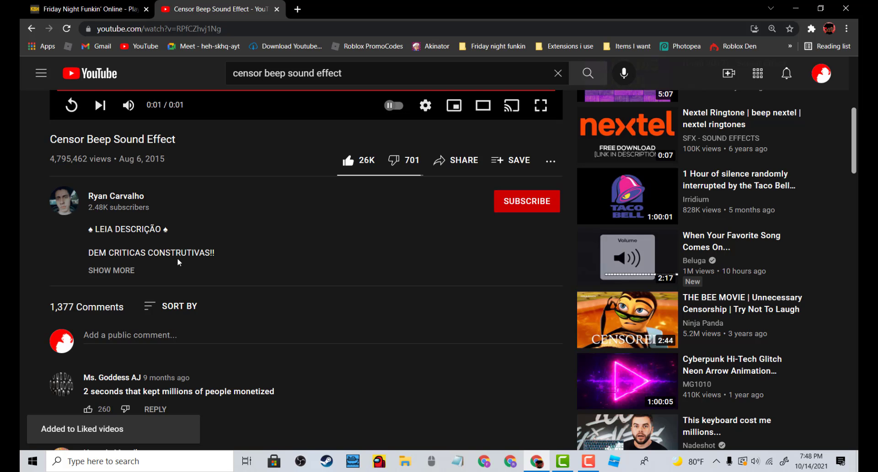
scroll(165, 253, up, 5)
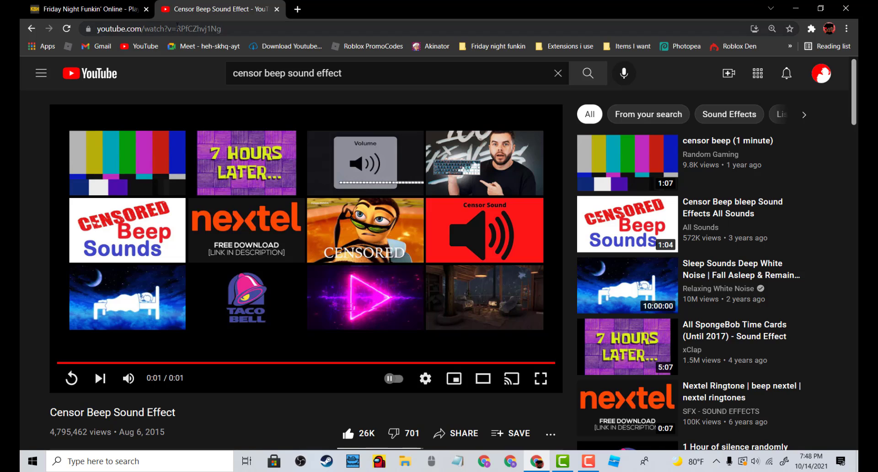
Copy the video's URL and paste it into the YouTube to Mp3 converter opened in a new tab
click(177, 28)
right_click(178, 29)
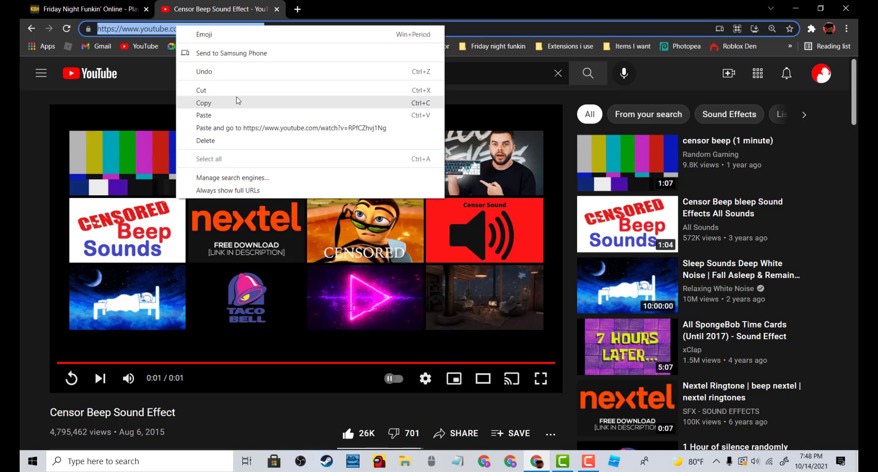
click(235, 97)
click(296, 9)
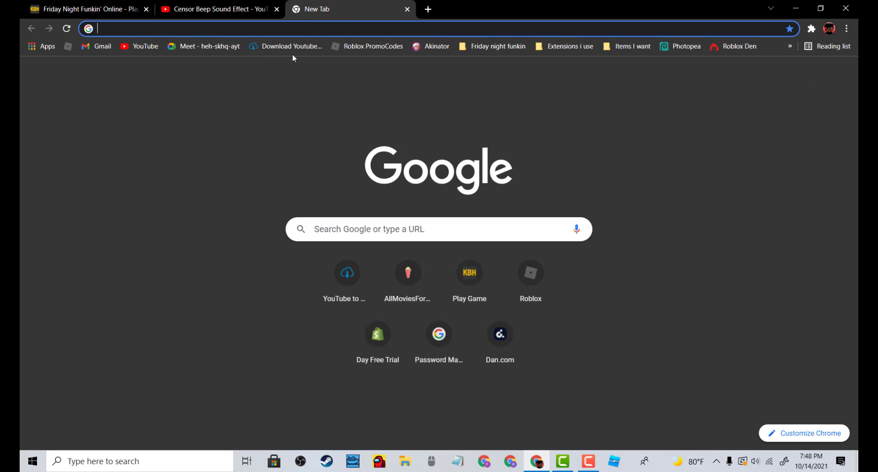
click(280, 47)
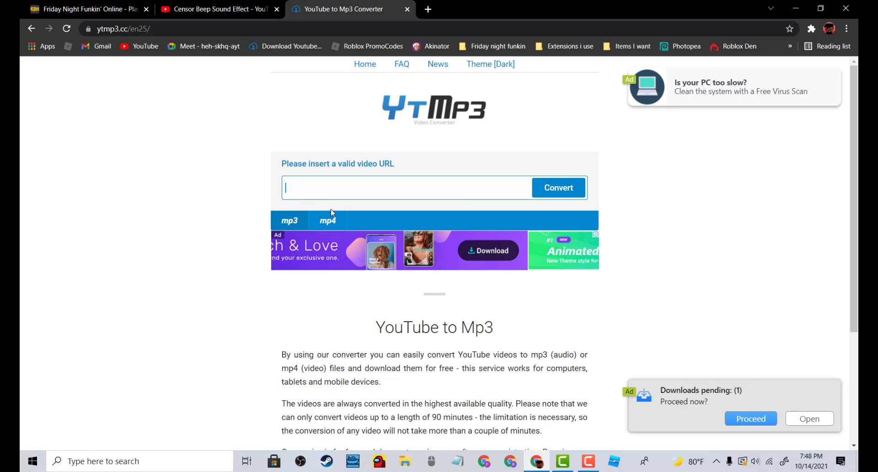
key(ctrl+v)
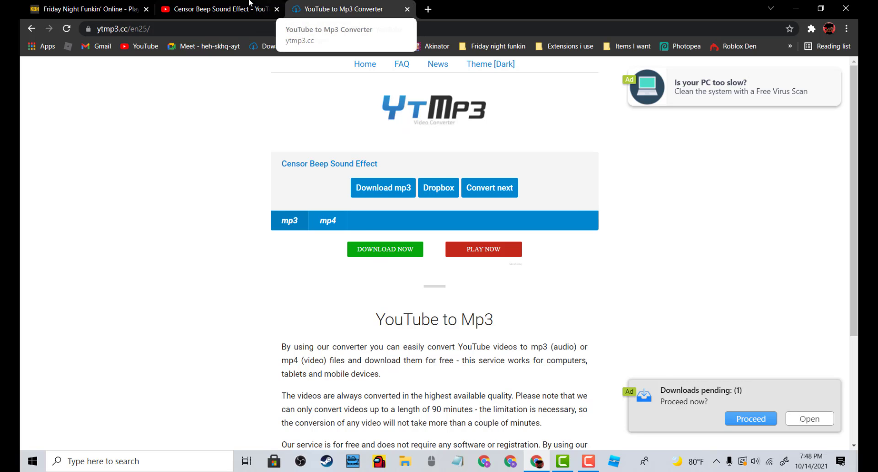
Switch back to Camtasia
click(235, 4)
click(319, 5)
click(199, 4)
click(299, 6)
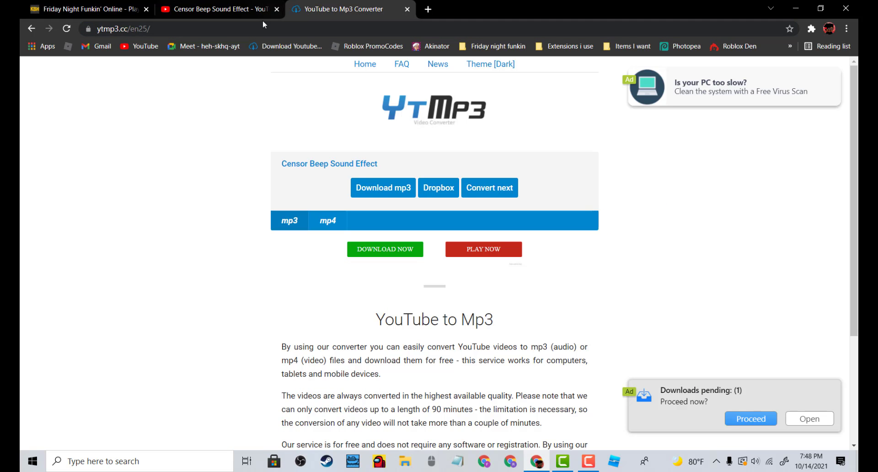
click(67, 29)
click(215, 9)
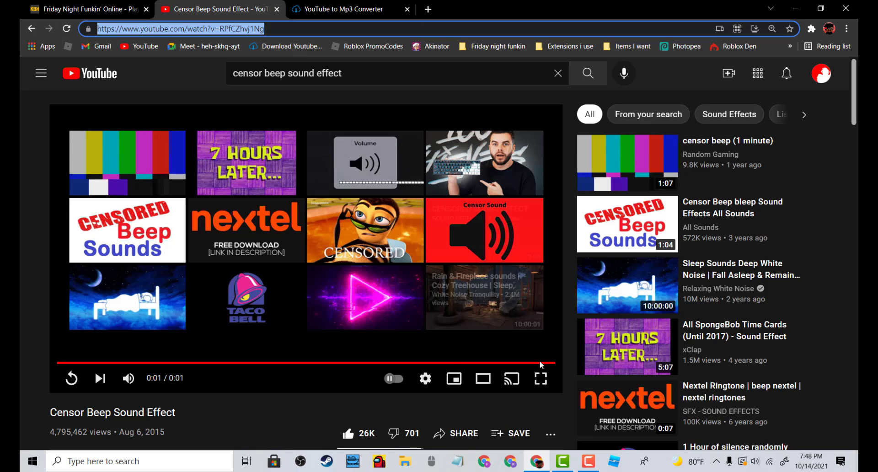
click(564, 461)
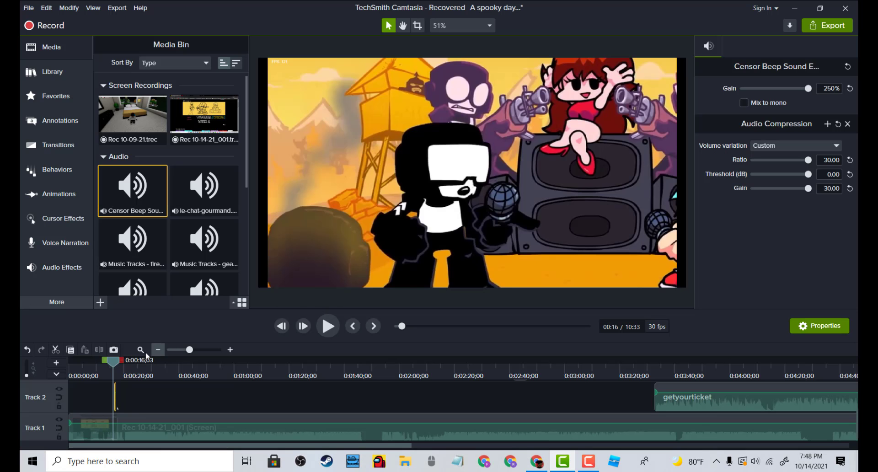
drag(113, 364, 102, 363)
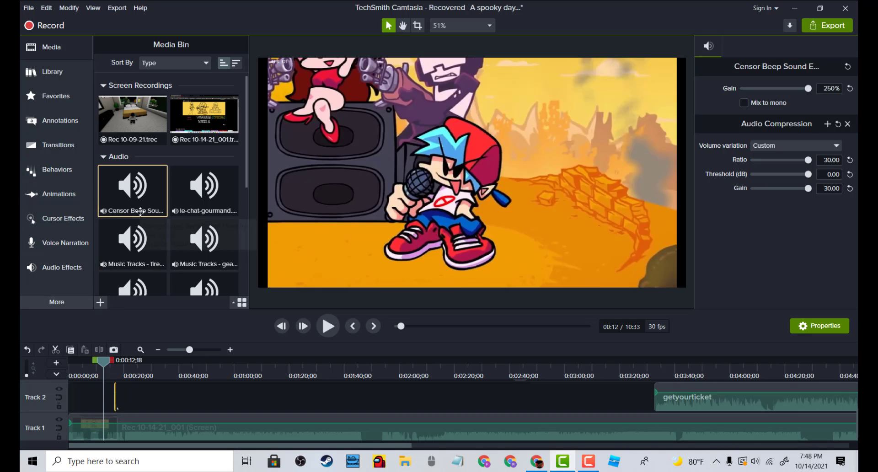
scroll(130, 224, down, 5)
click(101, 302)
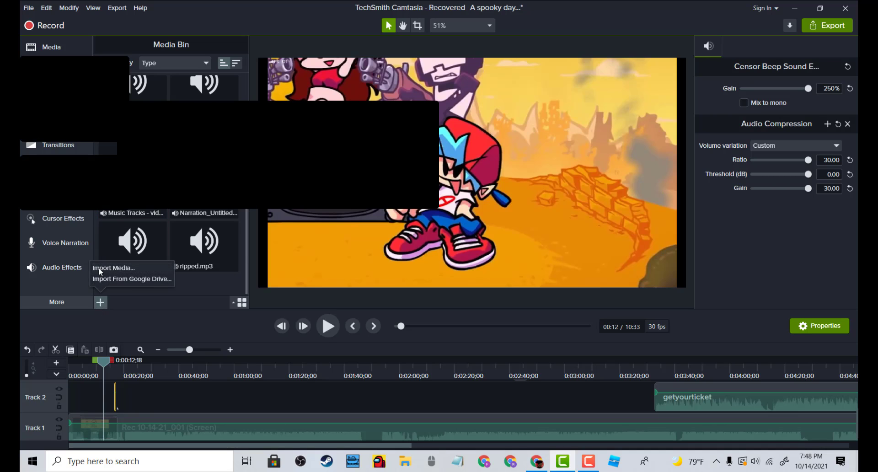
click(102, 271)
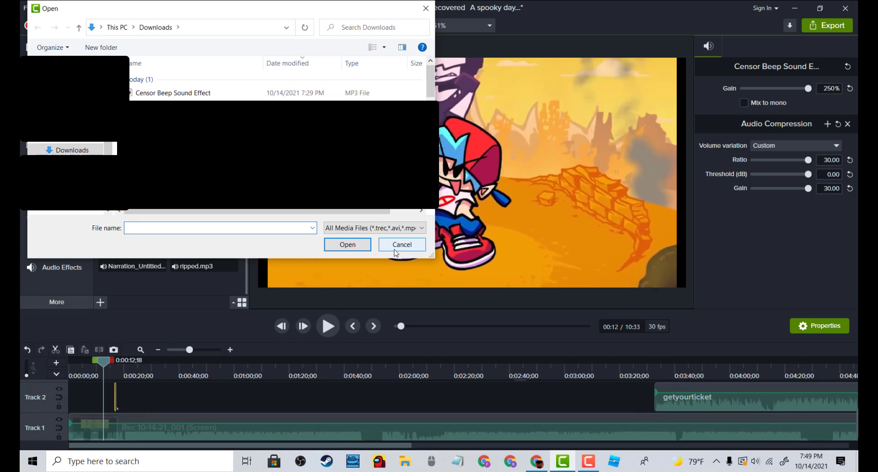
click(396, 245)
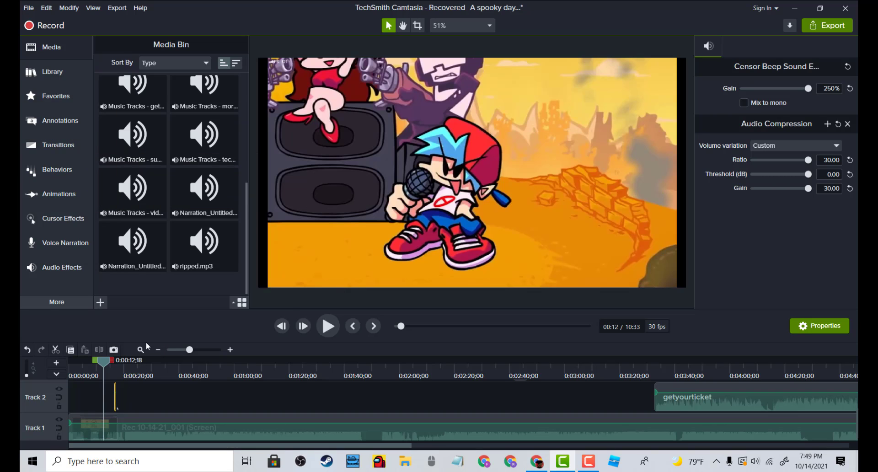
Delete the getyourticket clip from Track 2
scroll(182, 217, up, 5)
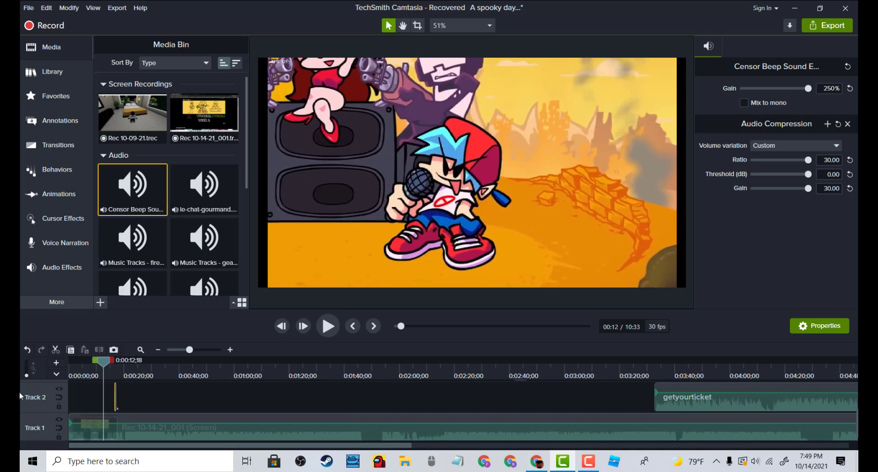
click(754, 388)
key(Delete)
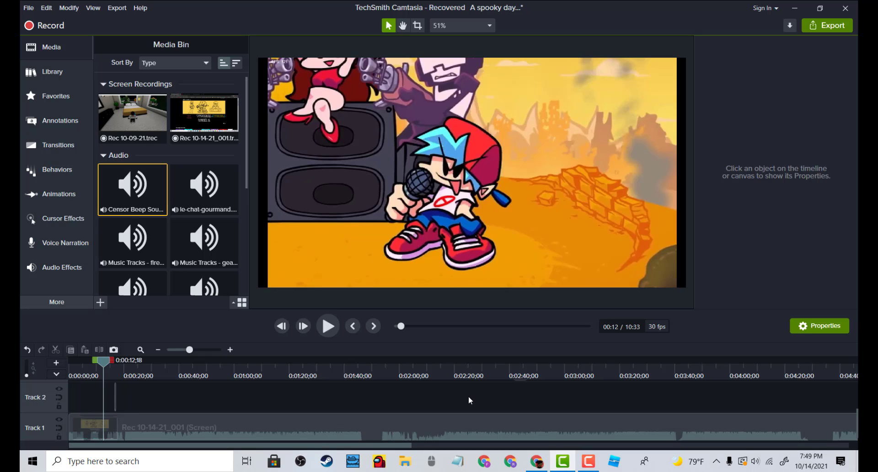
Replay the section around the beep clip on Track 2 to check its timing
key(space)
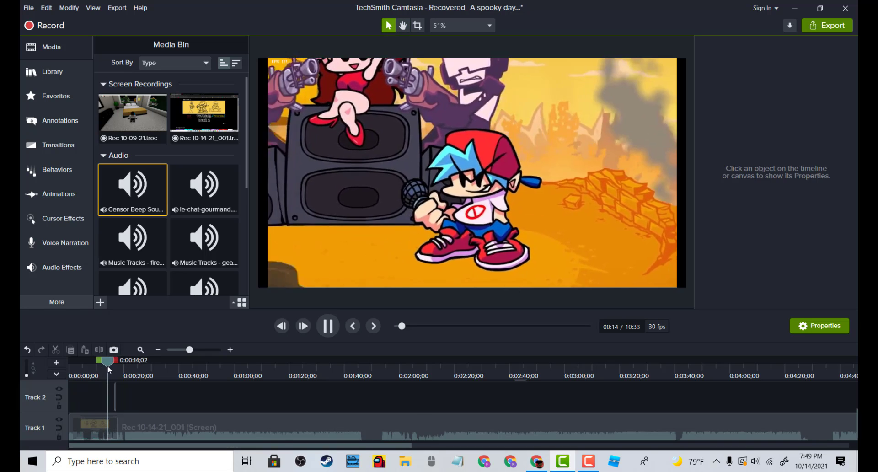
drag(109, 369, 64, 365)
key(space)
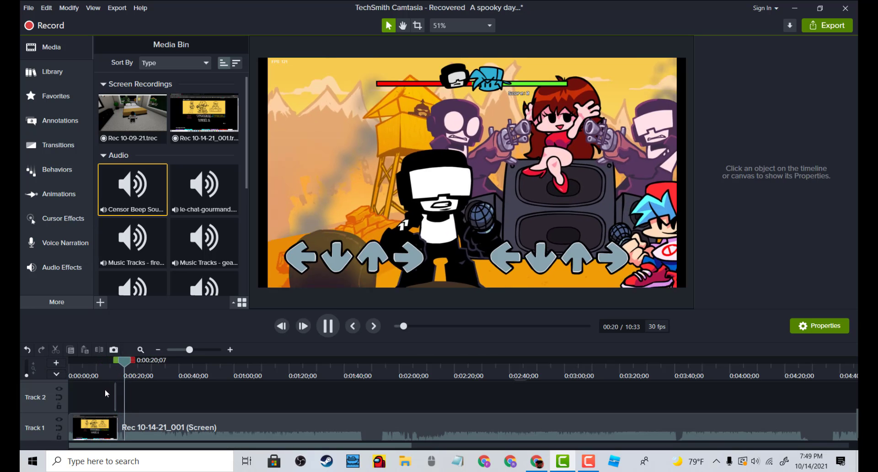
key(space)
click(115, 395)
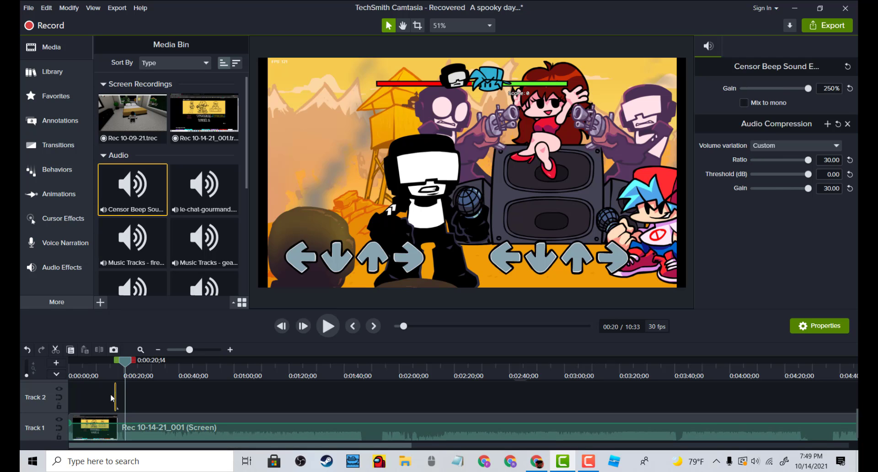
double_click(115, 395)
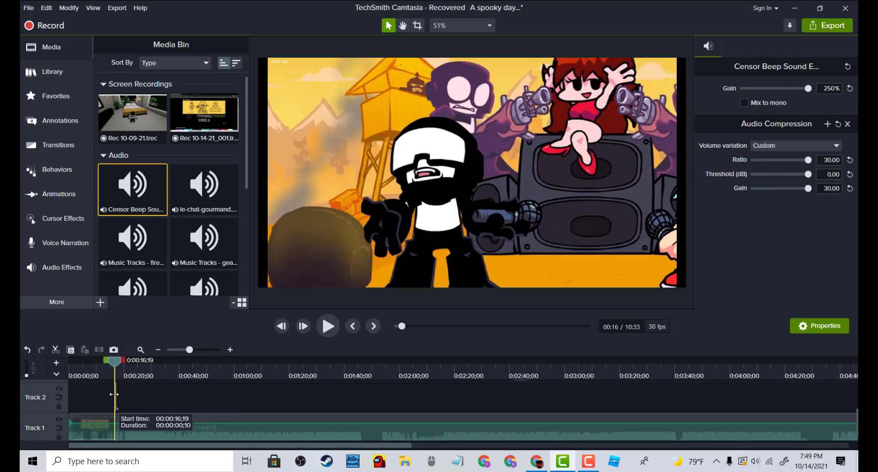
click(114, 372)
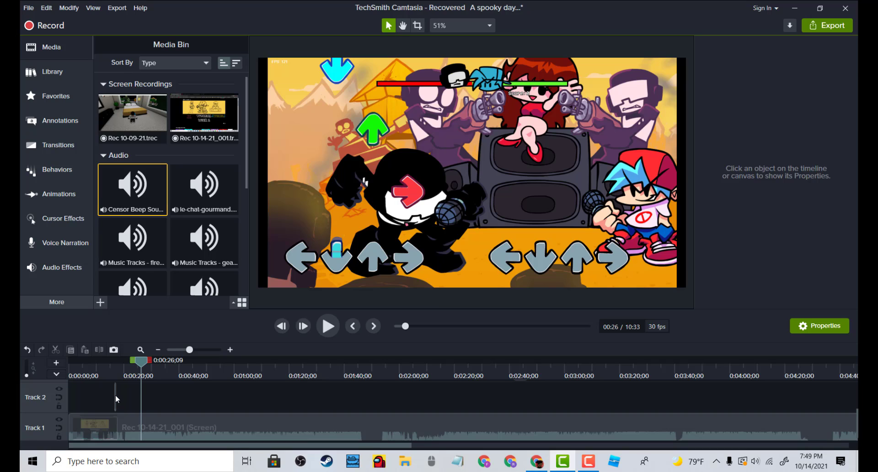
click(116, 394)
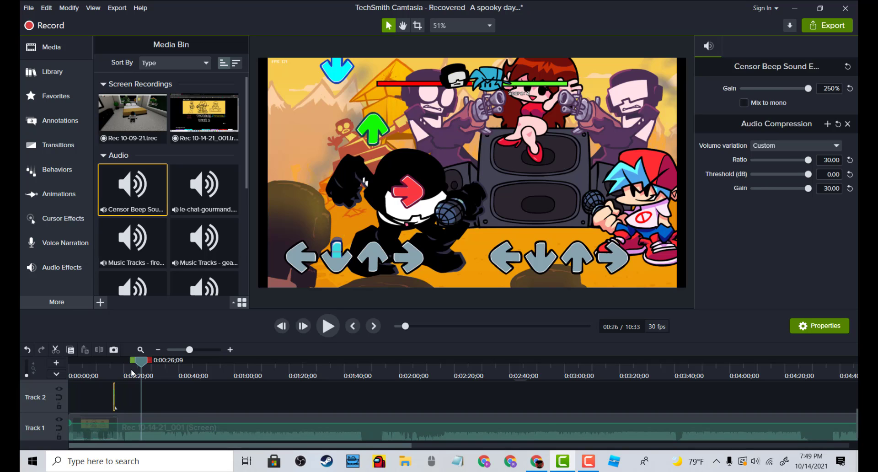
drag(141, 362, 110, 365)
key(space)
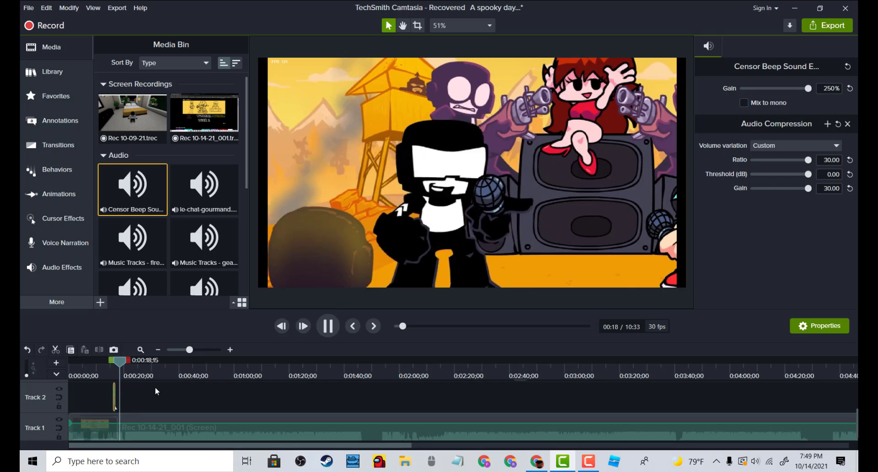
key(space)
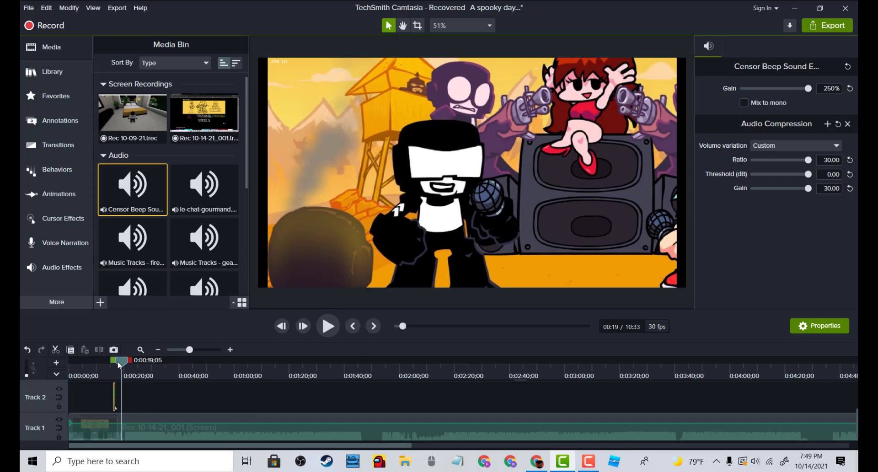
Delete the other audio clip on Track 2 near the seven-minute mark
drag(118, 365, 682, 390)
click(682, 392)
key(Delete)
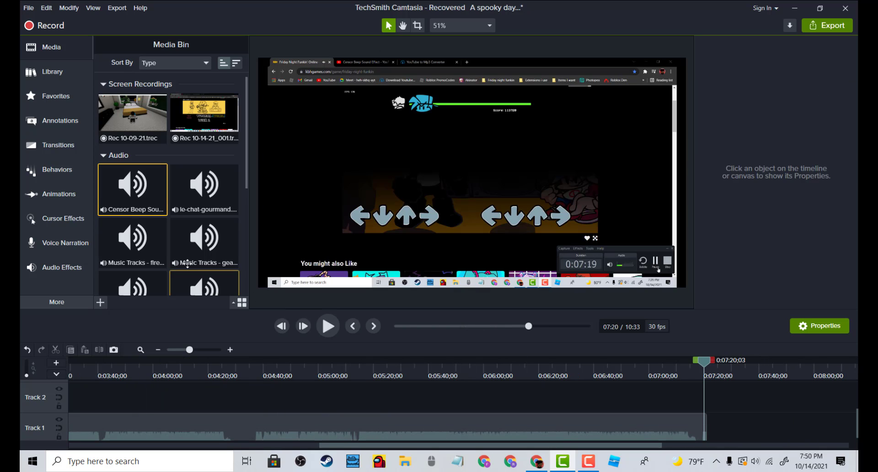
Switch to the browser and open the YouTube home page in a new tab
click(29, 70)
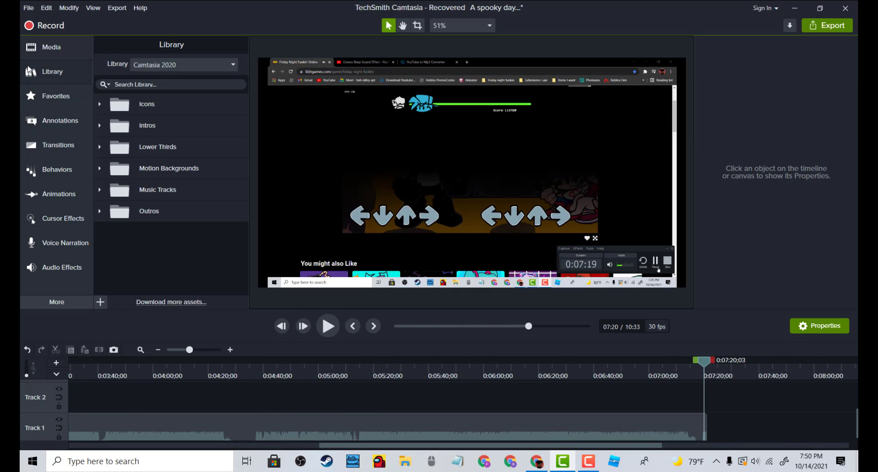
click(88, 58)
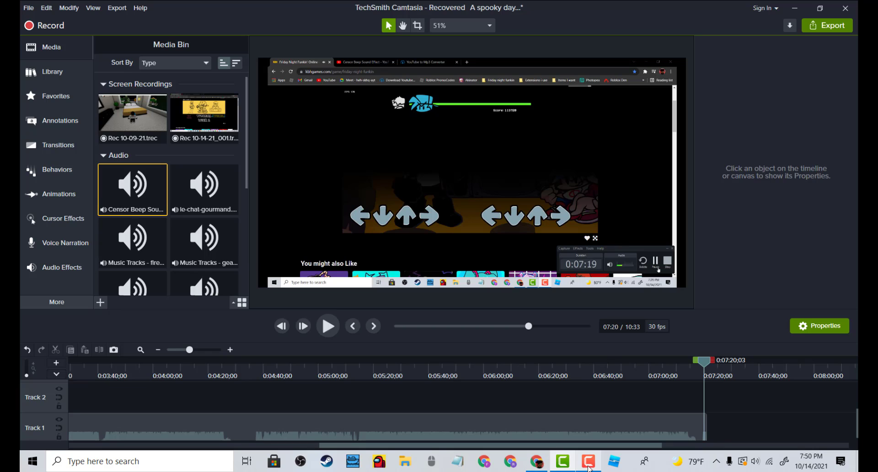
mouse_move(560, 460)
click(537, 462)
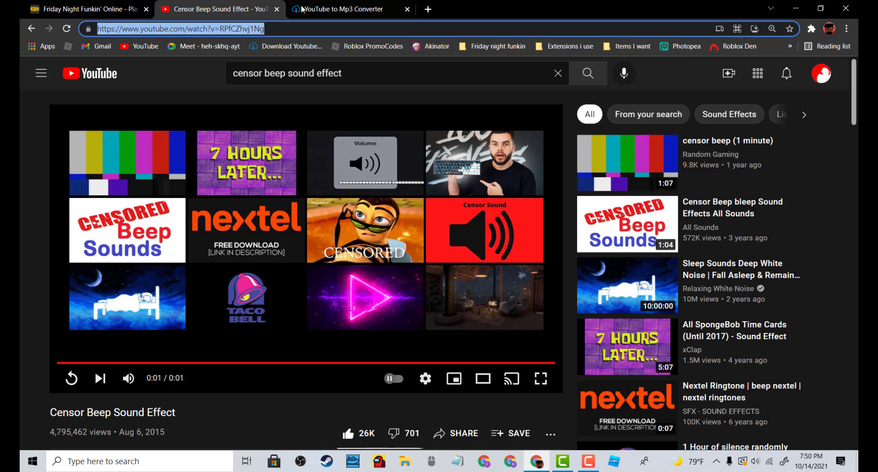
click(350, 9)
click(256, 9)
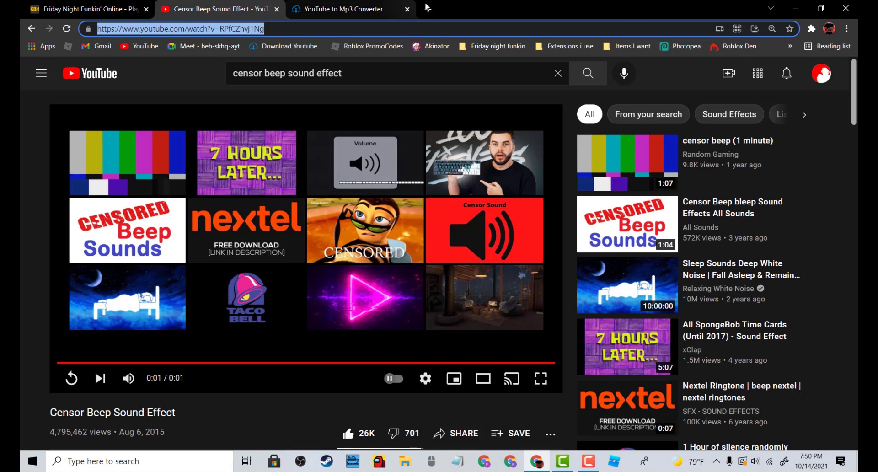
click(428, 9)
click(138, 49)
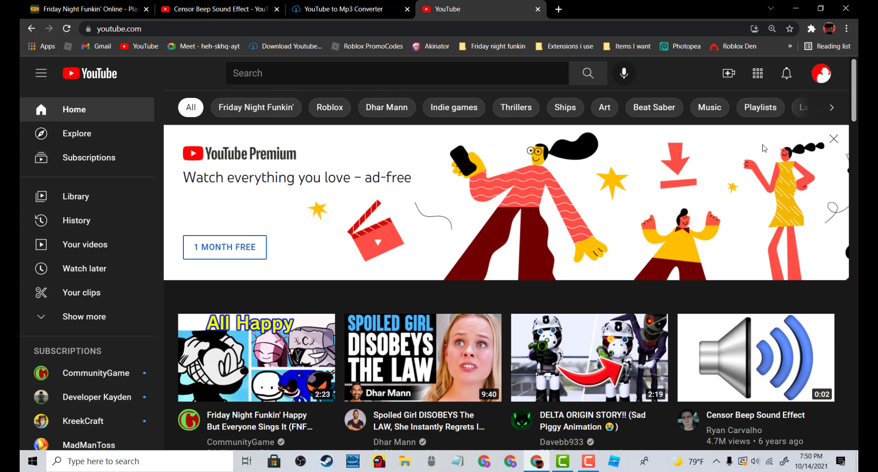
Open your own YouTube channel and go to its Community tab
click(821, 73)
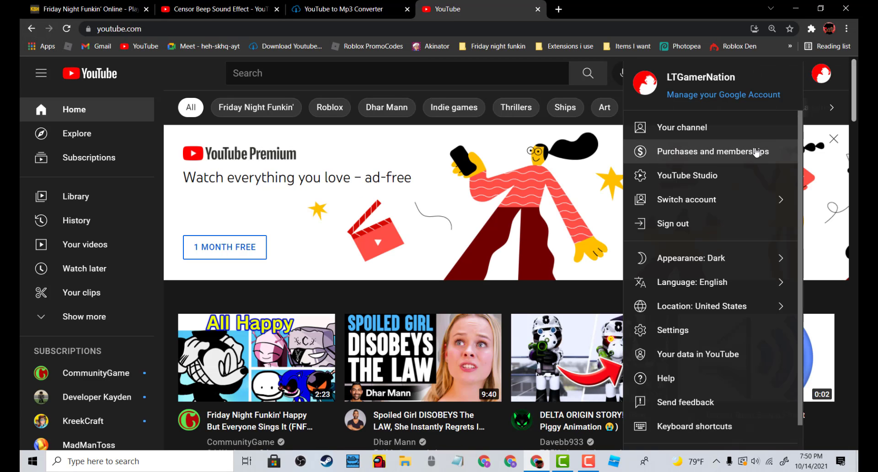
click(751, 132)
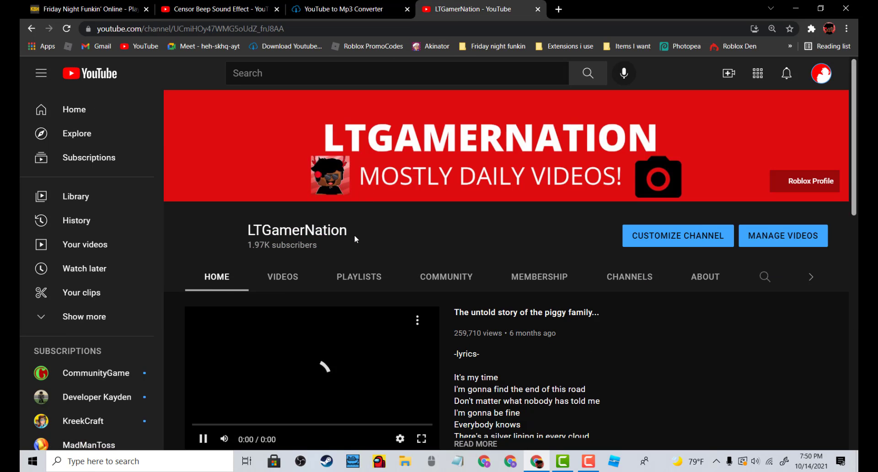
click(410, 279)
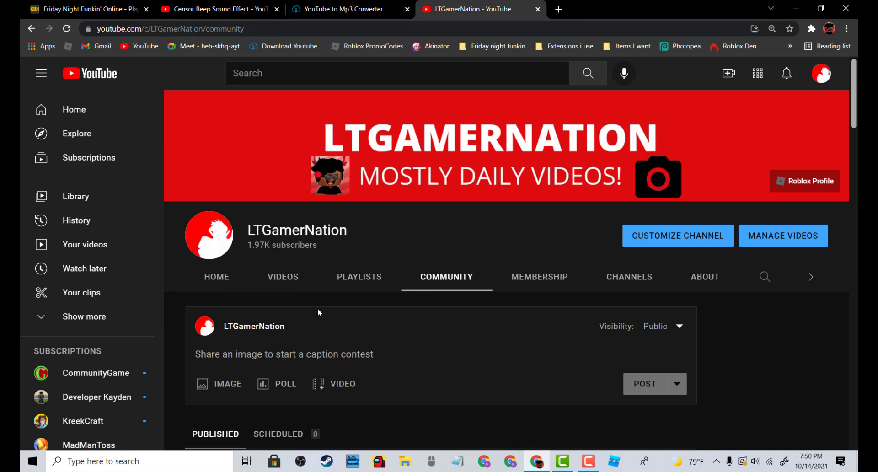
scroll(251, 312, down, 5)
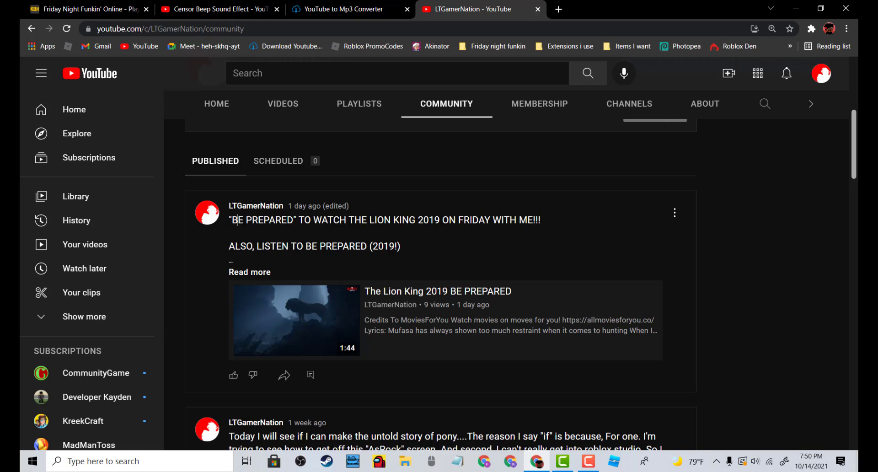
Expand the newest community post about The Lion King 2019 to read its full text
drag(238, 220, 517, 217)
click(486, 201)
click(268, 273)
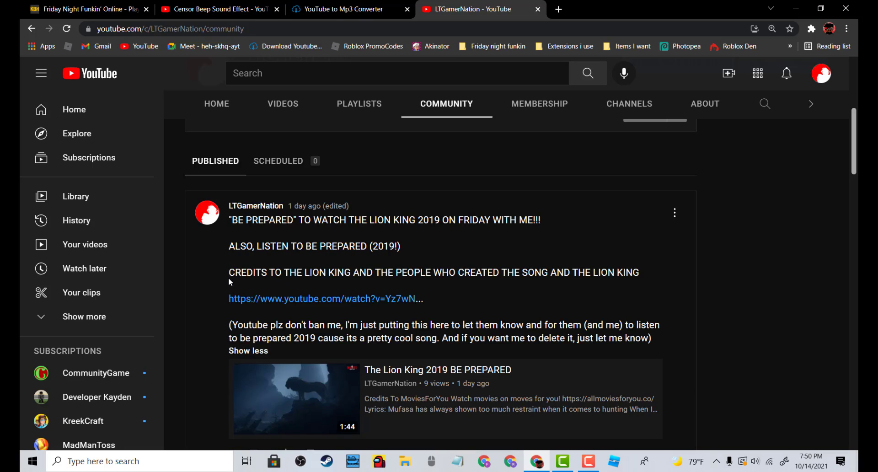
Open the post's YouTube link in a new tab, view it, and close that tab
drag(229, 277, 250, 276)
click(277, 284)
right_click(351, 302)
click(353, 306)
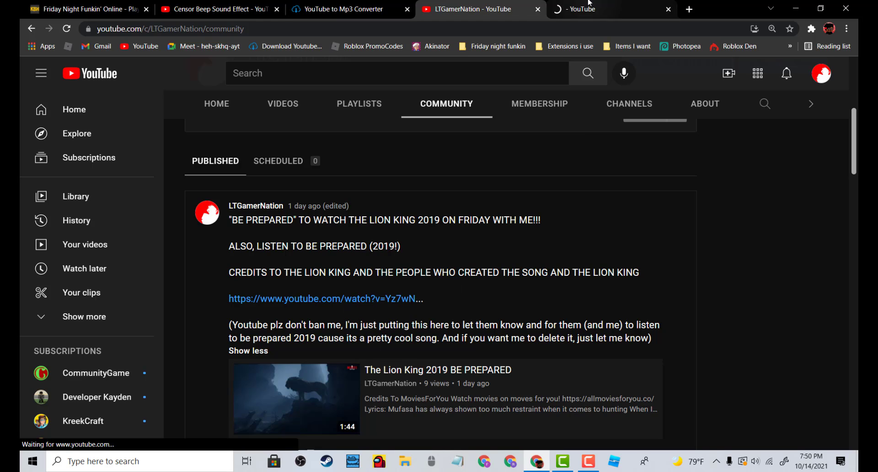
click(633, 7)
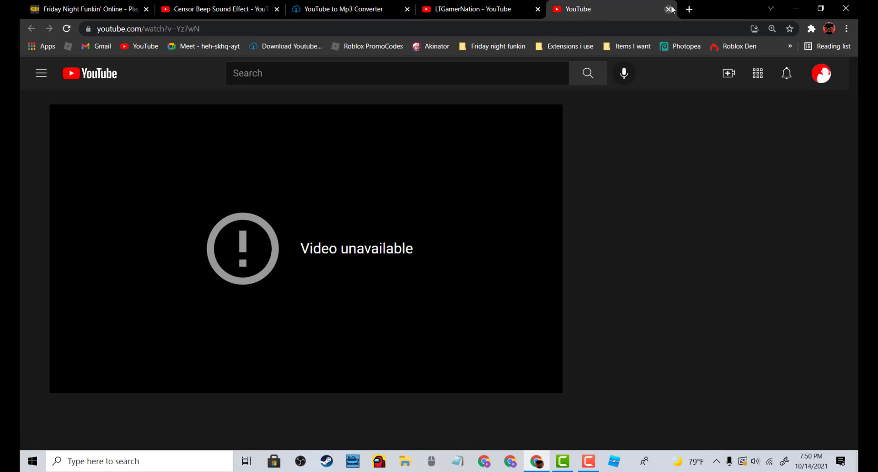
click(669, 9)
Play The Lion King 2019 BE PREPARED video attached to the post, then go back to the Community tab
scroll(300, 294, down, 2)
click(302, 295)
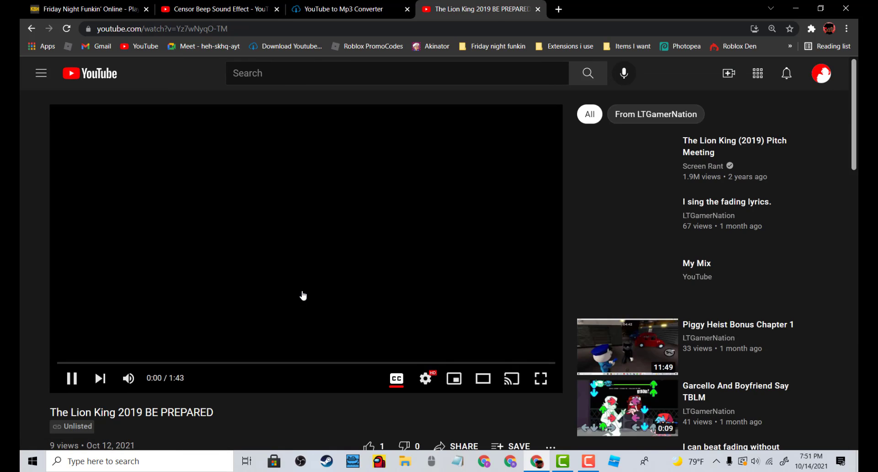
scroll(284, 274, down, 6)
scroll(275, 274, up, 6)
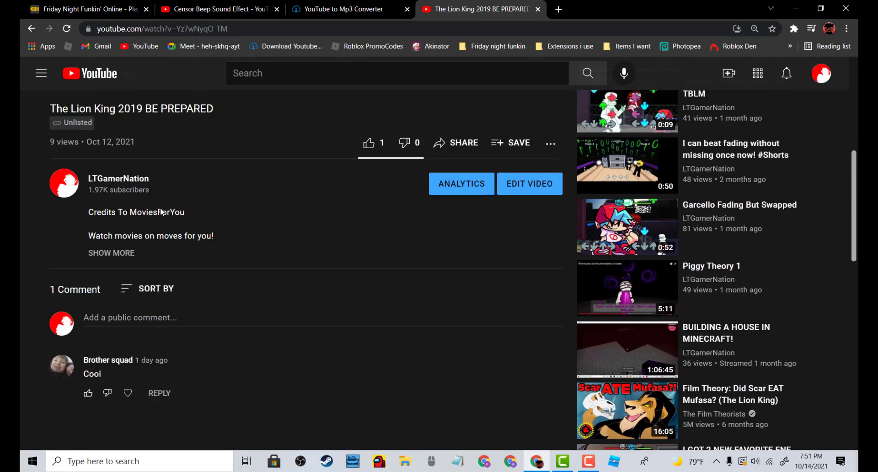
key(alt+Left)
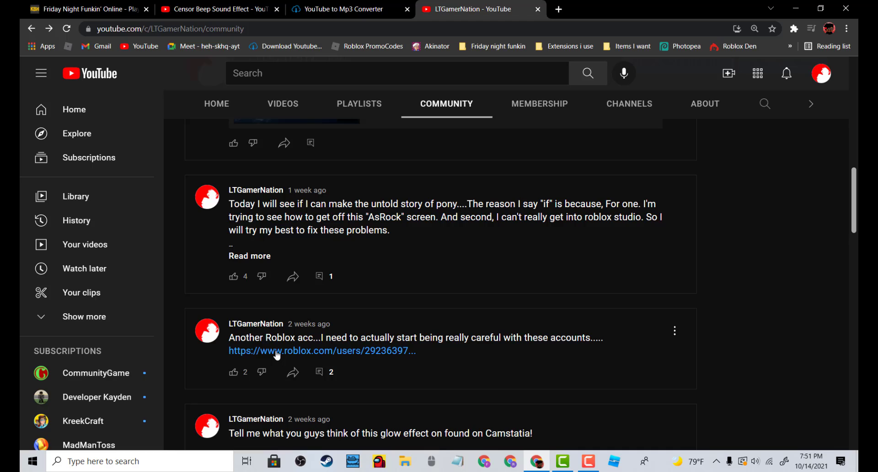
Reopen the post's YouTube link in a new tab and close it again
click(265, 255)
scroll(293, 275, up, 5)
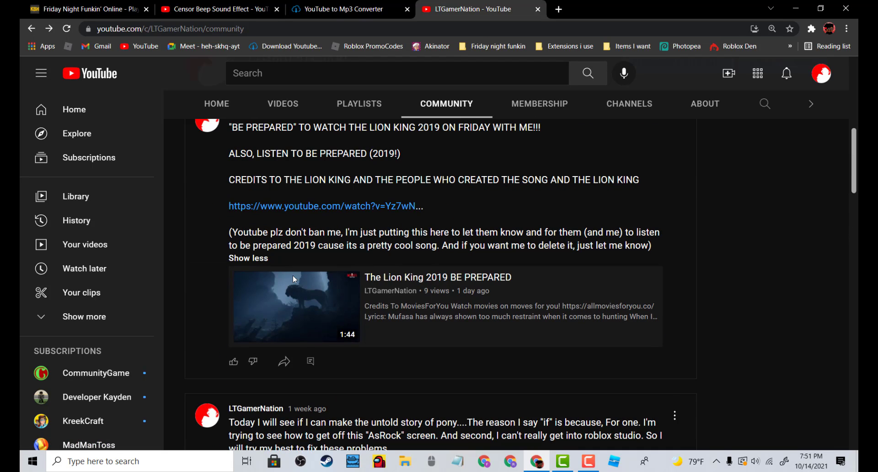
right_click(371, 206)
click(394, 212)
click(654, 6)
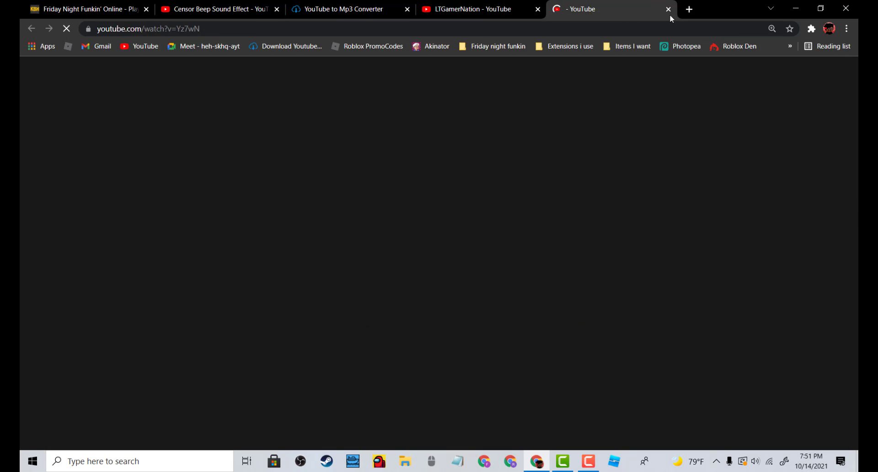
click(668, 9)
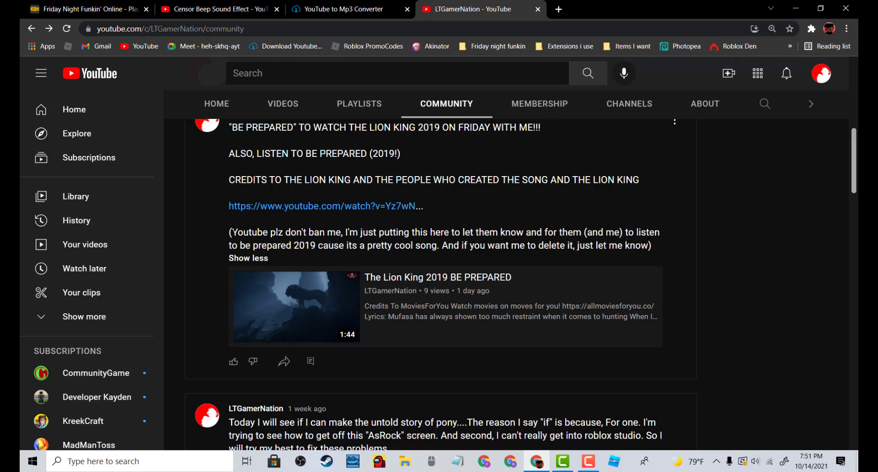
Browse the channel's uploaded videos on the Videos tab and return to the Community tab
drag(232, 233, 239, 232)
click(263, 233)
scroll(269, 256, up, 10)
click(283, 277)
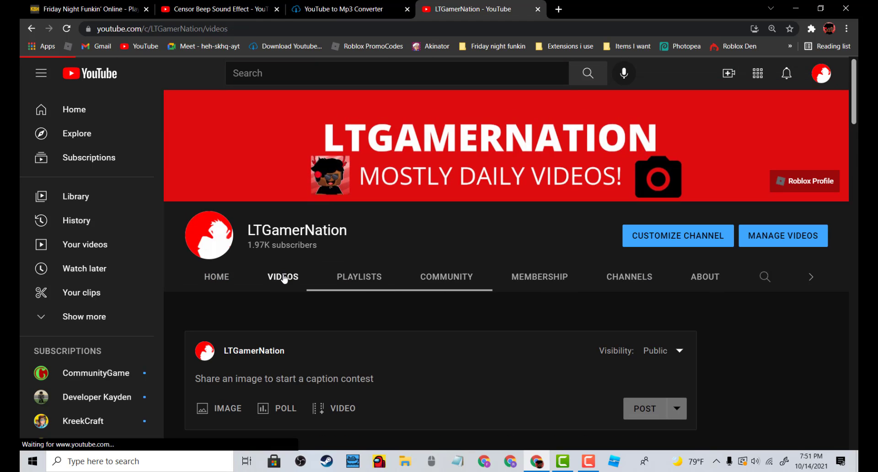
scroll(285, 277, down, 5)
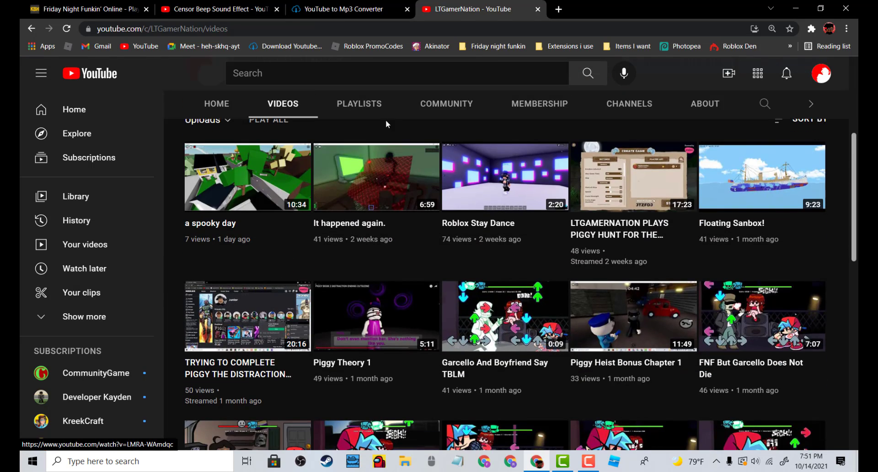
click(443, 103)
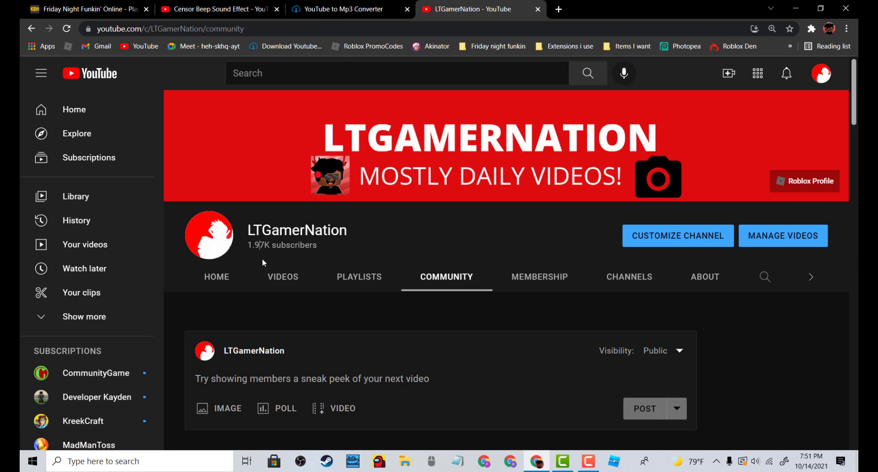
Scroll through the channel's older community posts and back to the top
click(266, 269)
scroll(267, 269, down, 5)
click(414, 110)
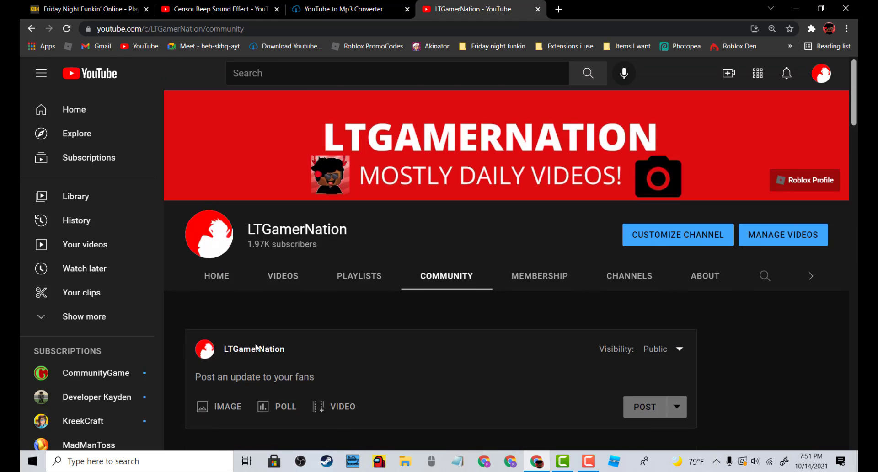
scroll(263, 334, down, 5)
scroll(256, 348, down, 8)
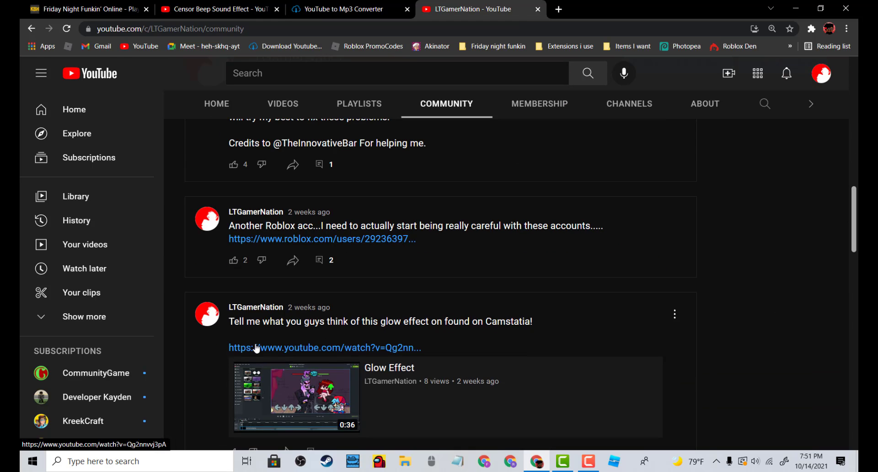
scroll(256, 349, up, 8)
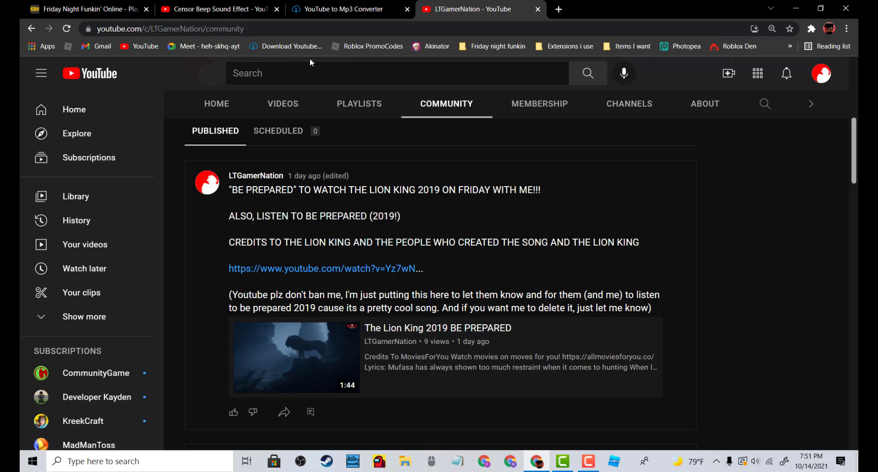
Stop the screen recording in Camtasia Recorder
click(321, 4)
click(471, 4)
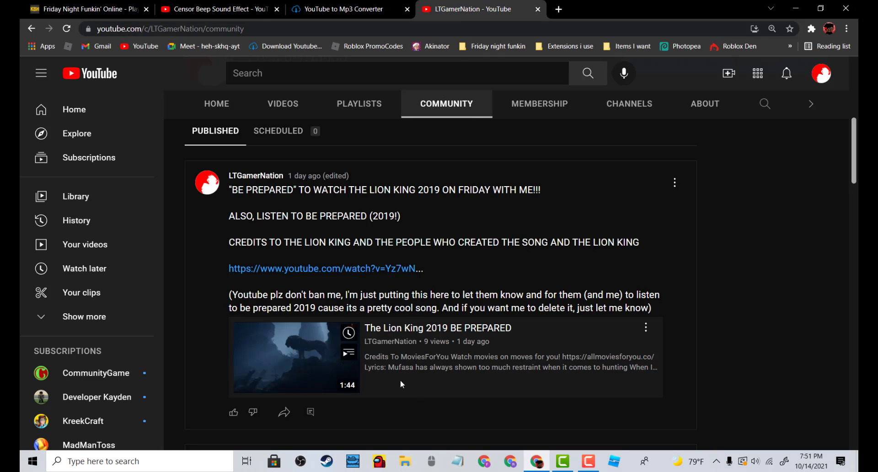
click(595, 463)
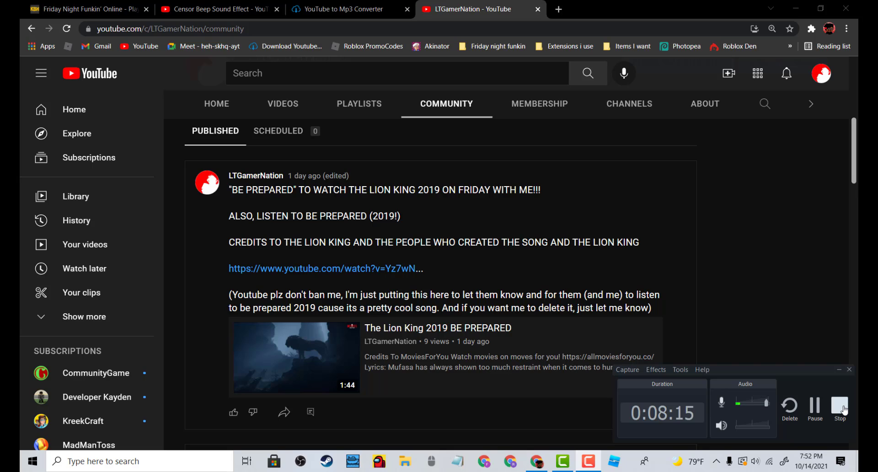
click(844, 409)
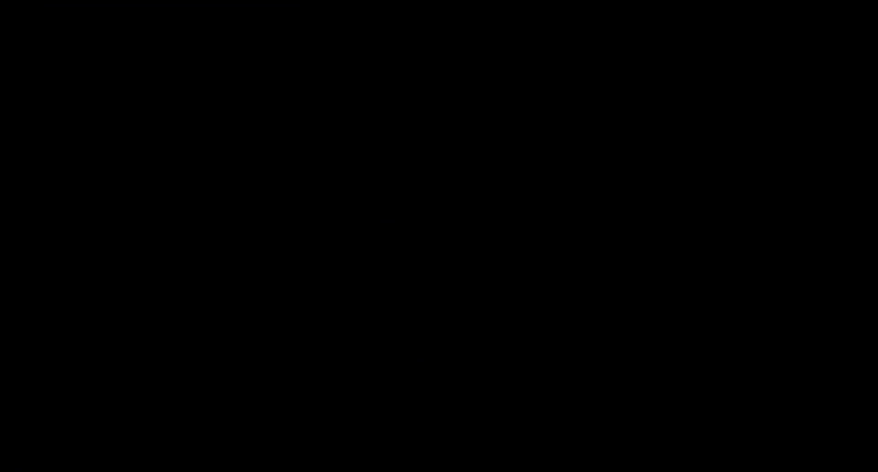